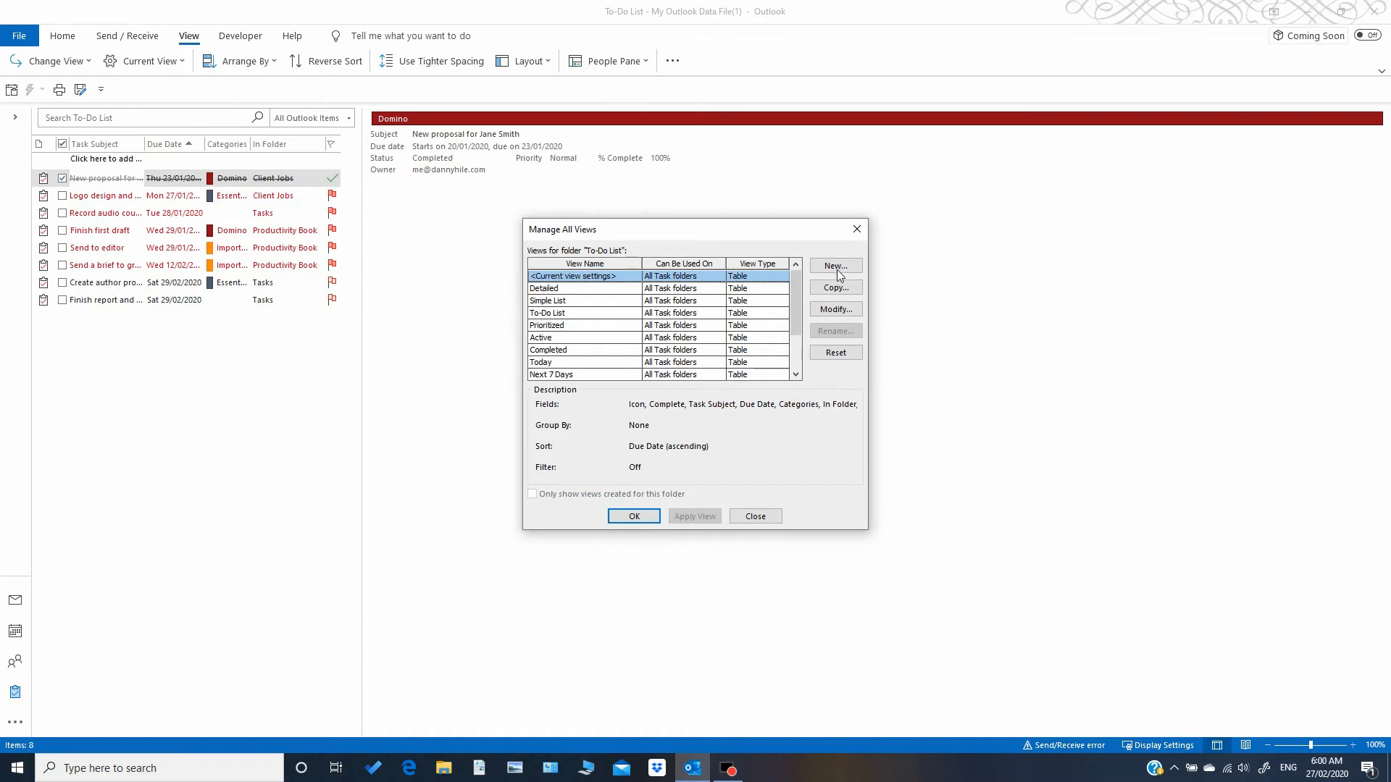
{"action": "left_click", "coordinate": [836, 266]}
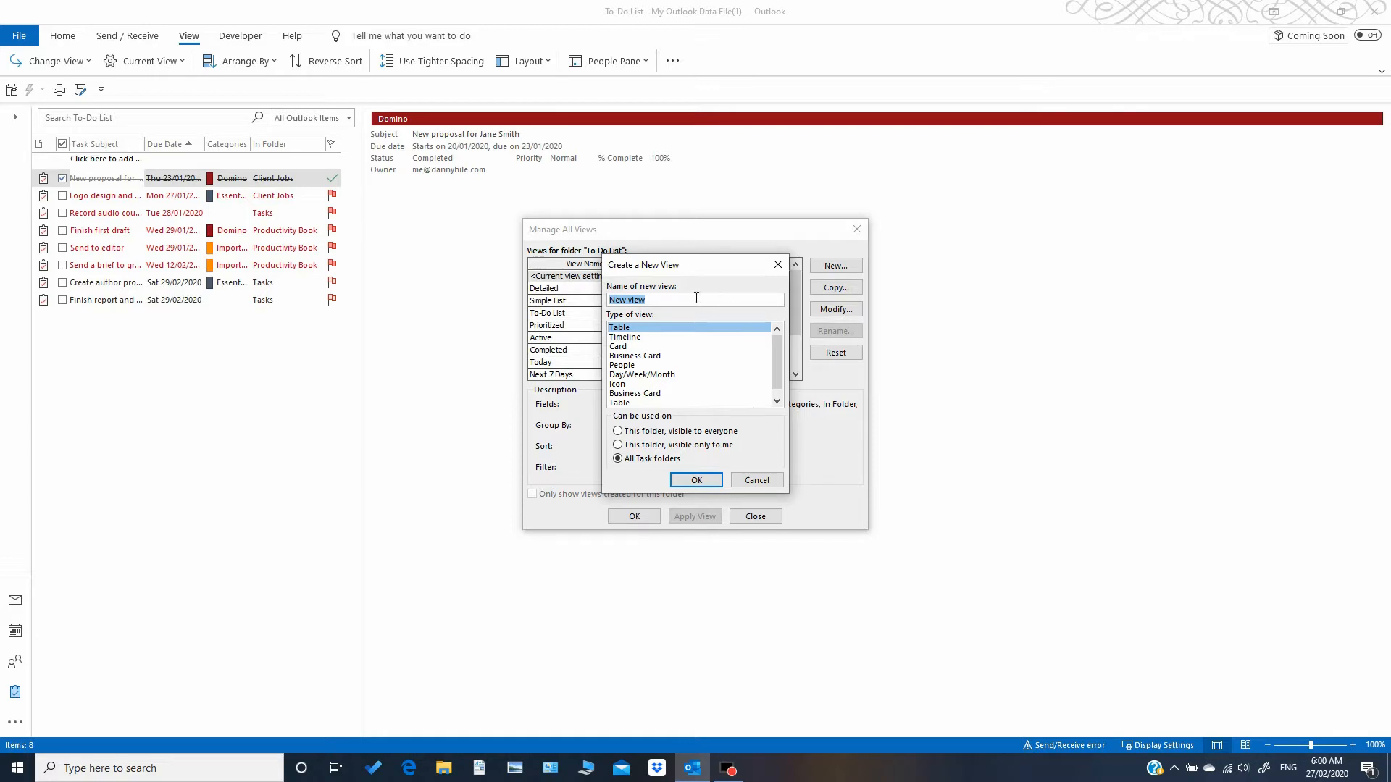
{"action": "left_click_drag", "start_coordinate": [692, 299], "coordinate": [609, 299]}
{"action": "left_click", "coordinate": [619, 432]}
{"action": "left_click", "coordinate": [662, 447]}
{"action": "left_click", "coordinate": [643, 459]}
{"action": "left_click", "coordinate": [696, 480]}
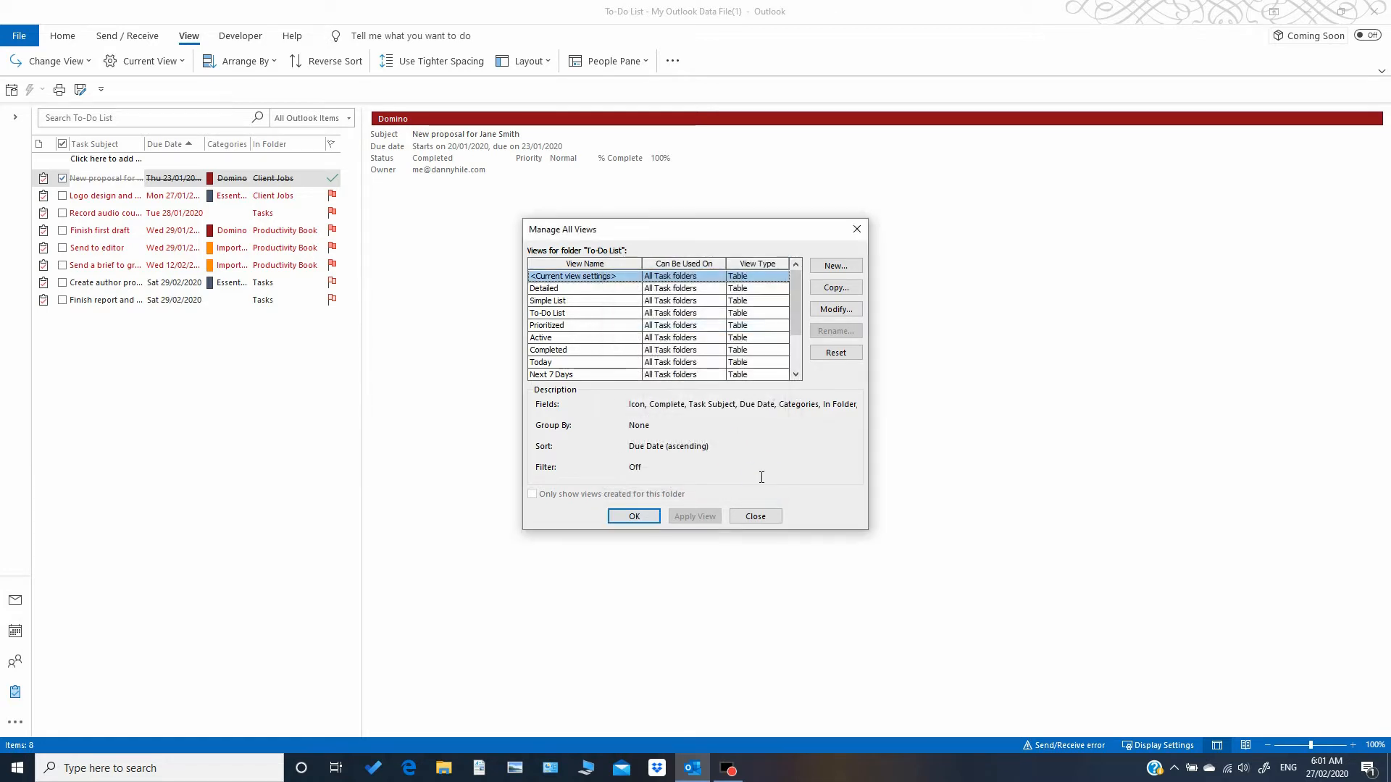
{"action": "left_click", "coordinate": [832, 310]}
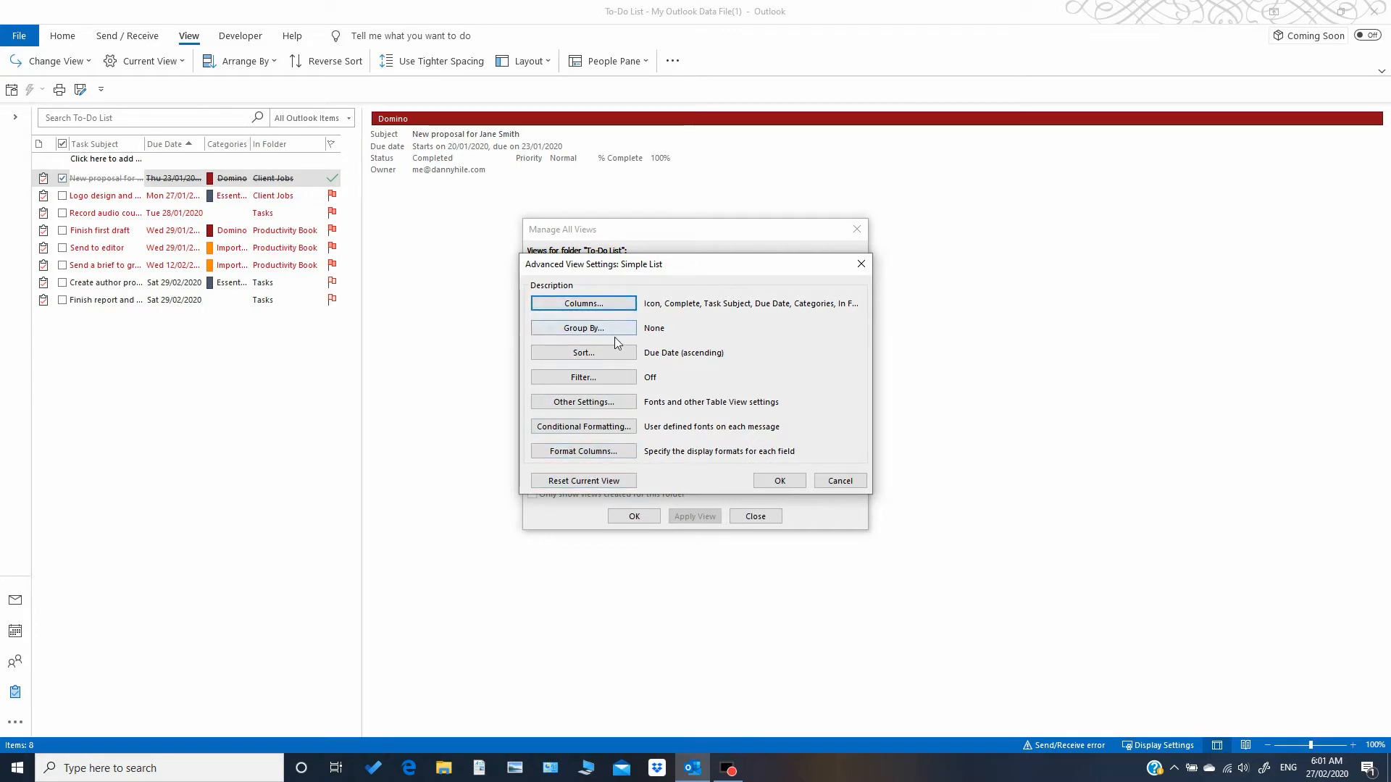
{"action": "left_click", "coordinate": [847, 482]}
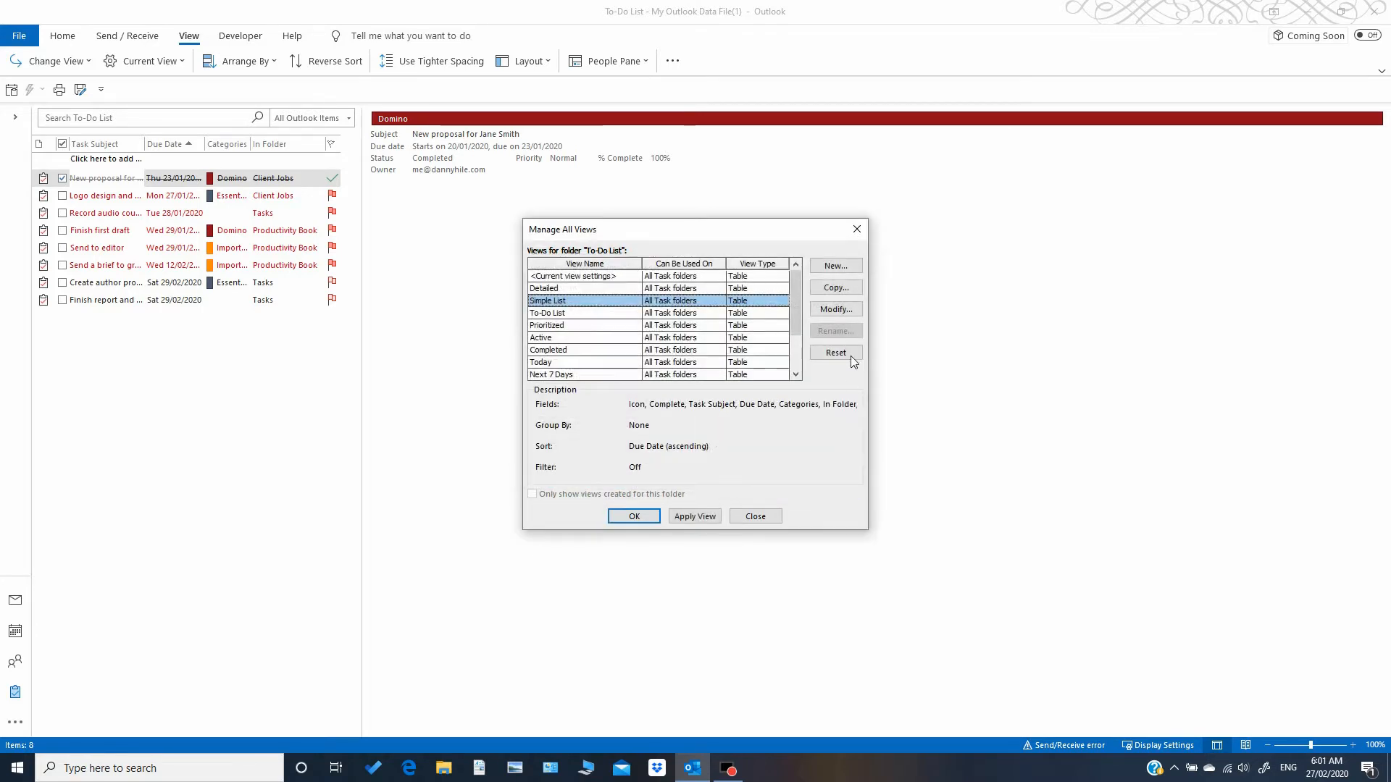
Create a new table view for all task folders, named with the owner's first name
{"action": "left_click", "coordinate": [834, 267]}
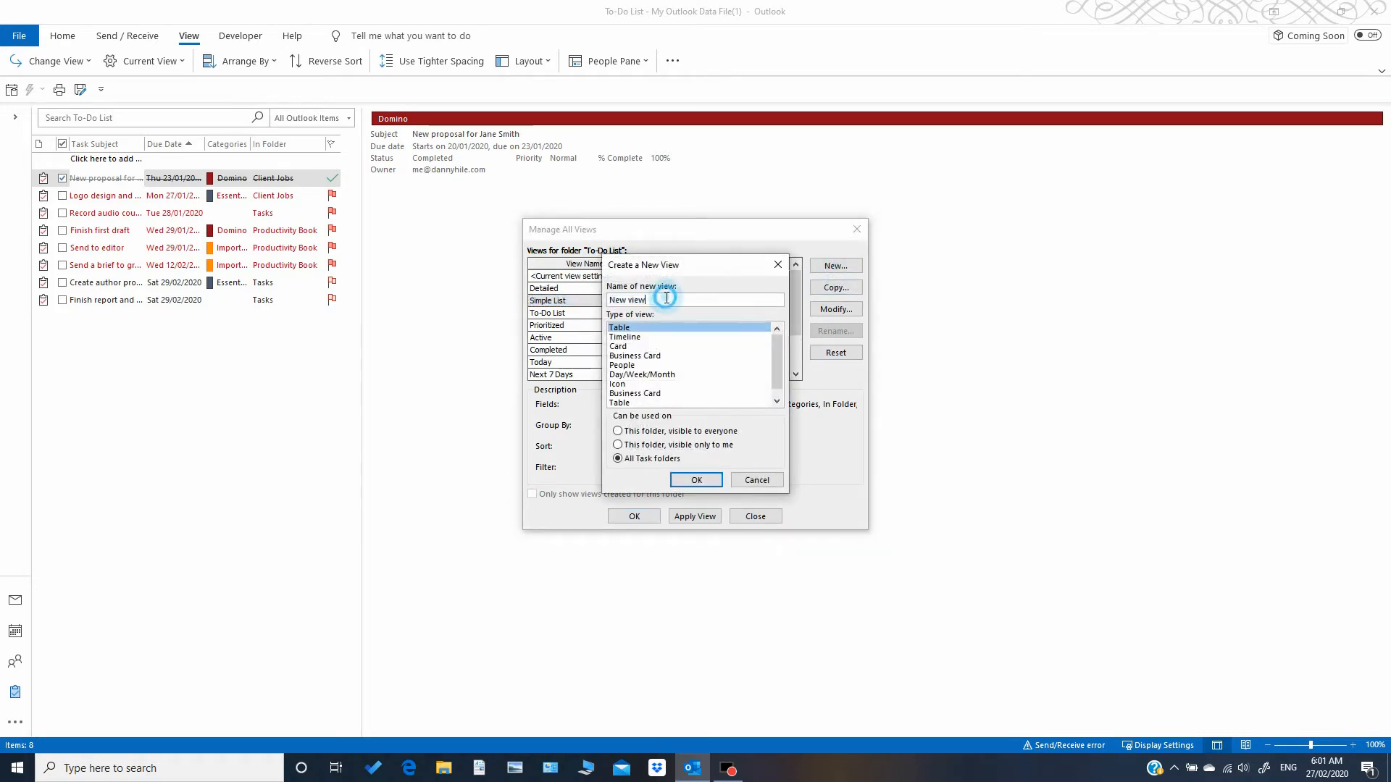
{"action": "type", "text": "Danny"}
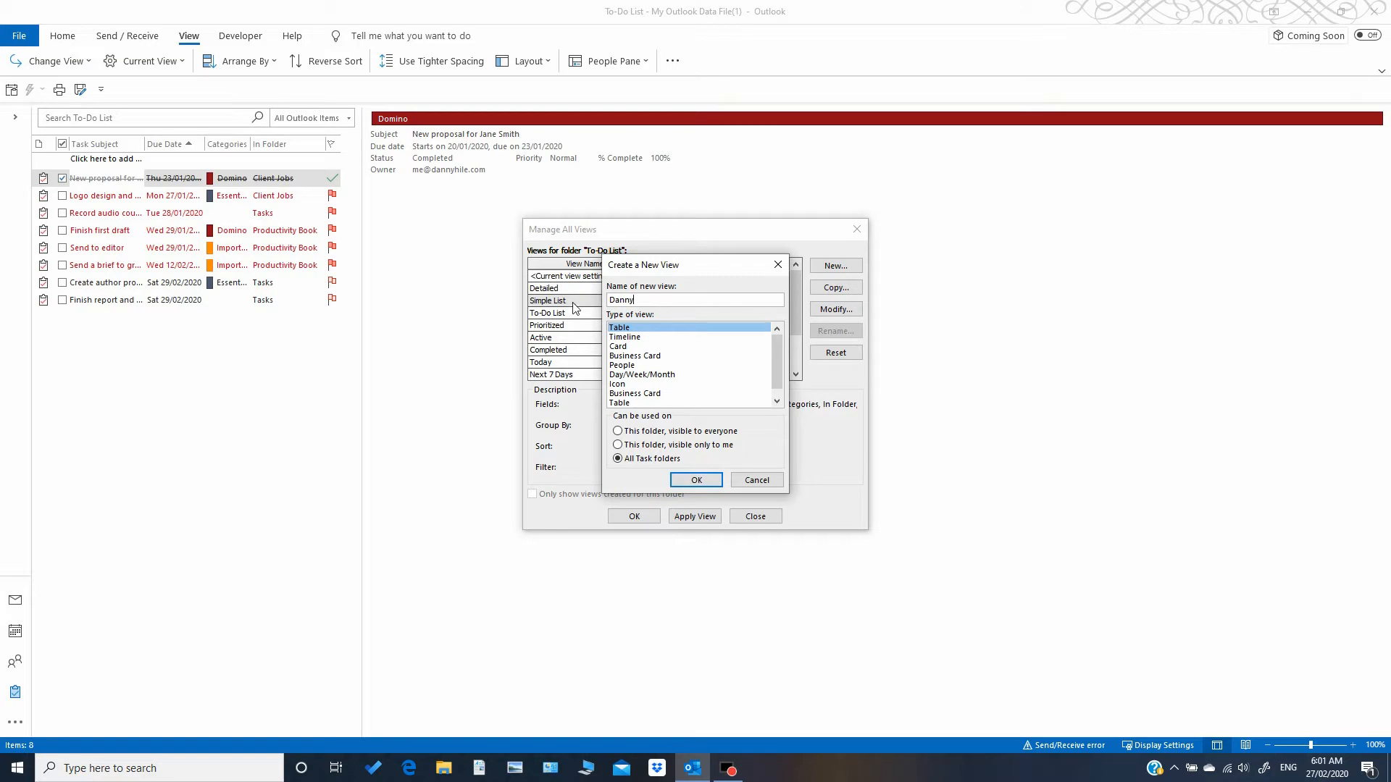
{"action": "left_click", "coordinate": [697, 481]}
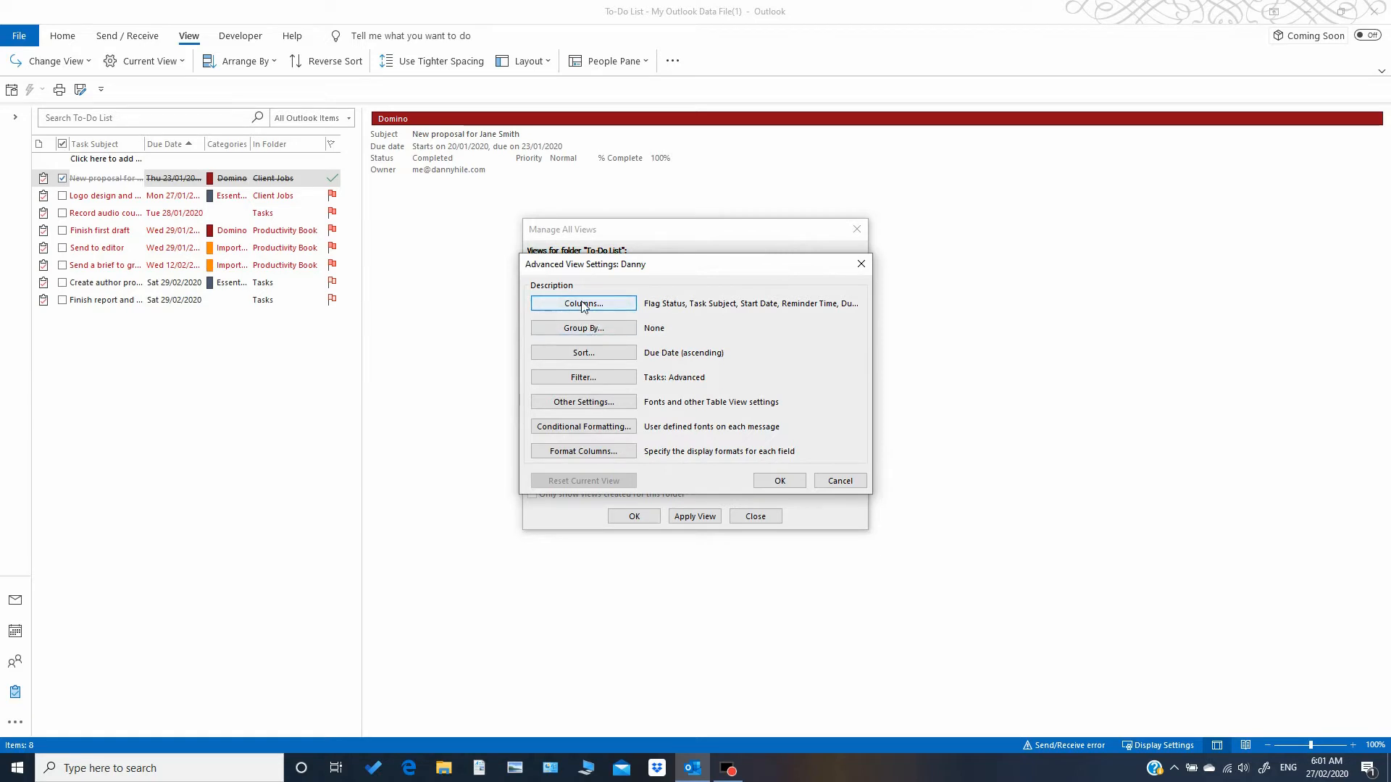
Open the new view's column settings and list All Task fields as the available columns
{"action": "left_click", "coordinate": [583, 304]}
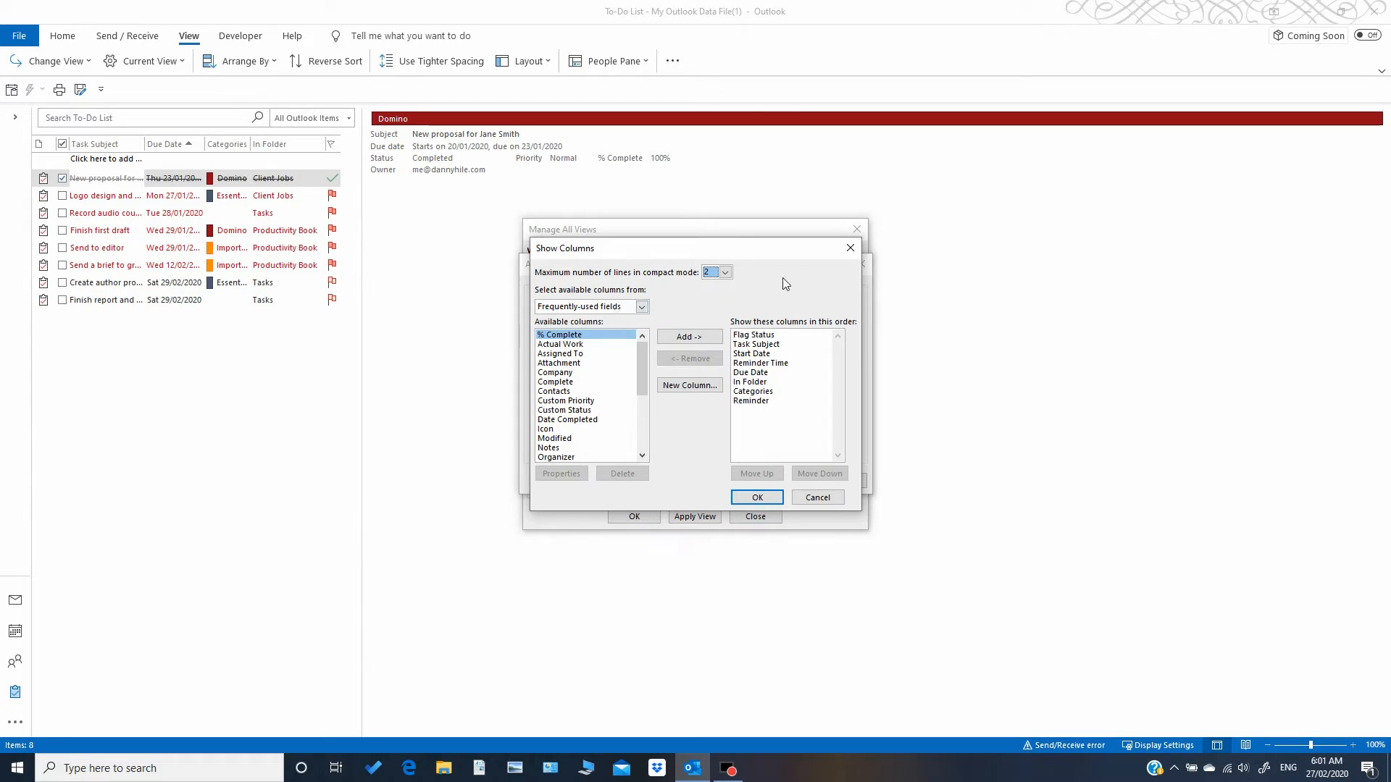
{"action": "left_click", "coordinate": [816, 498]}
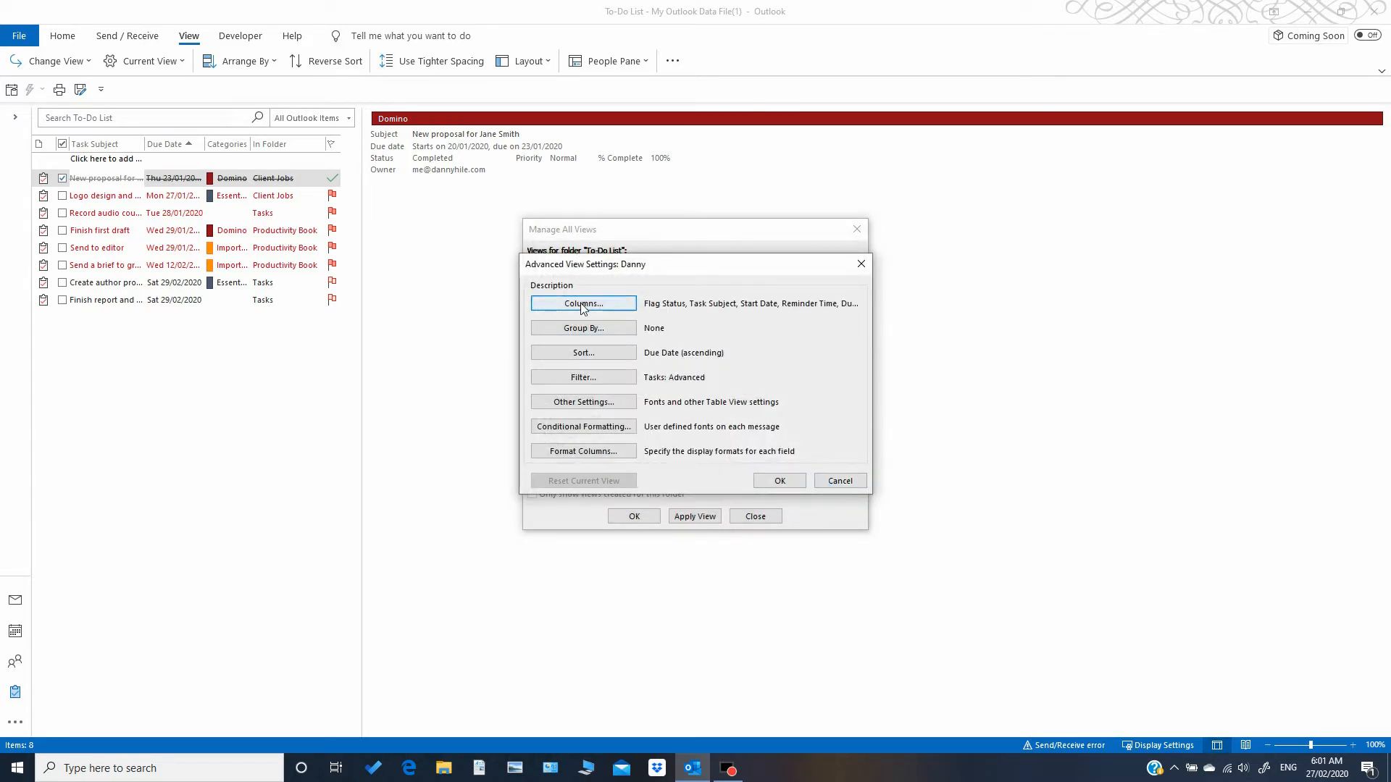
{"action": "left_click", "coordinate": [582, 305]}
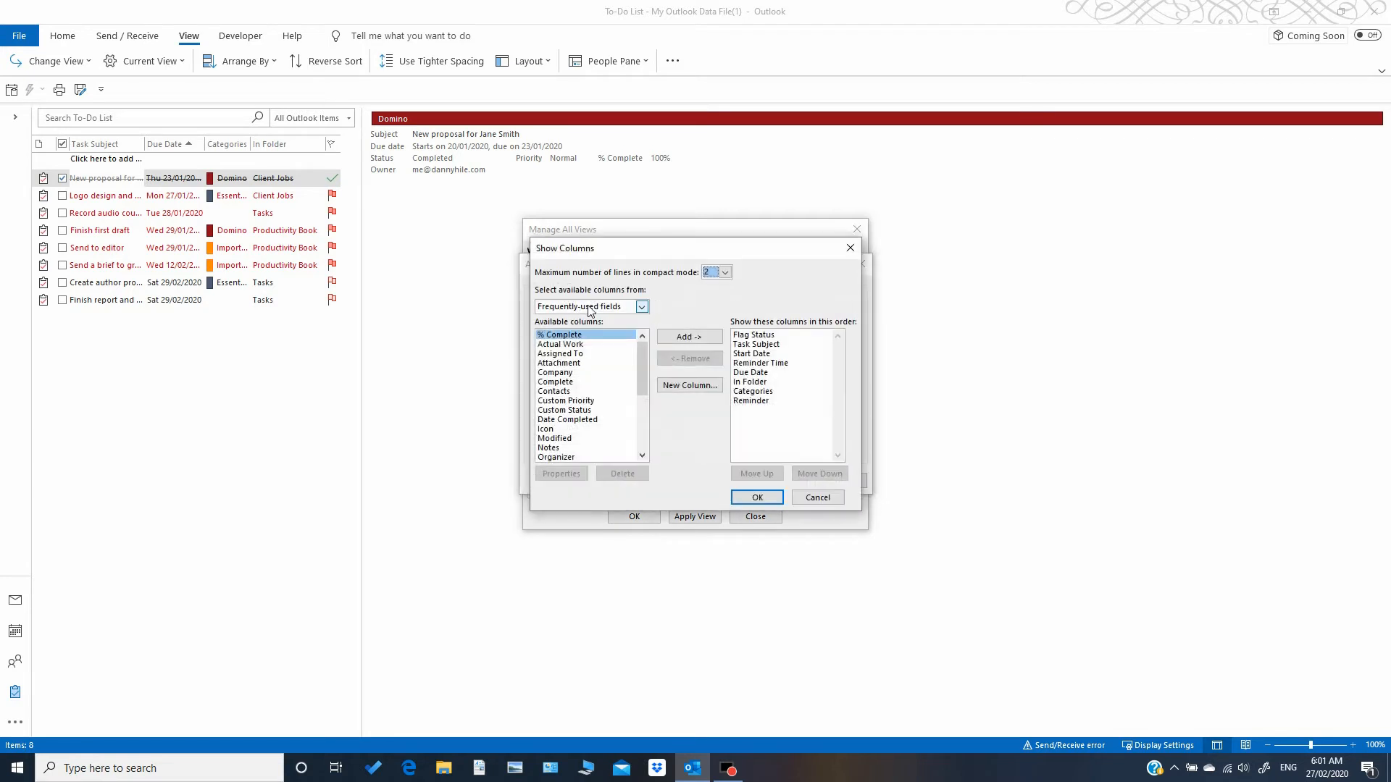
{"action": "mouse_move", "coordinate": [641, 368]}
{"action": "left_mouse_down"}
{"action": "mouse_move", "coordinate": [645, 426]}
{"action": "mouse_move", "coordinate": [644, 356]}
{"action": "left_mouse_up"}
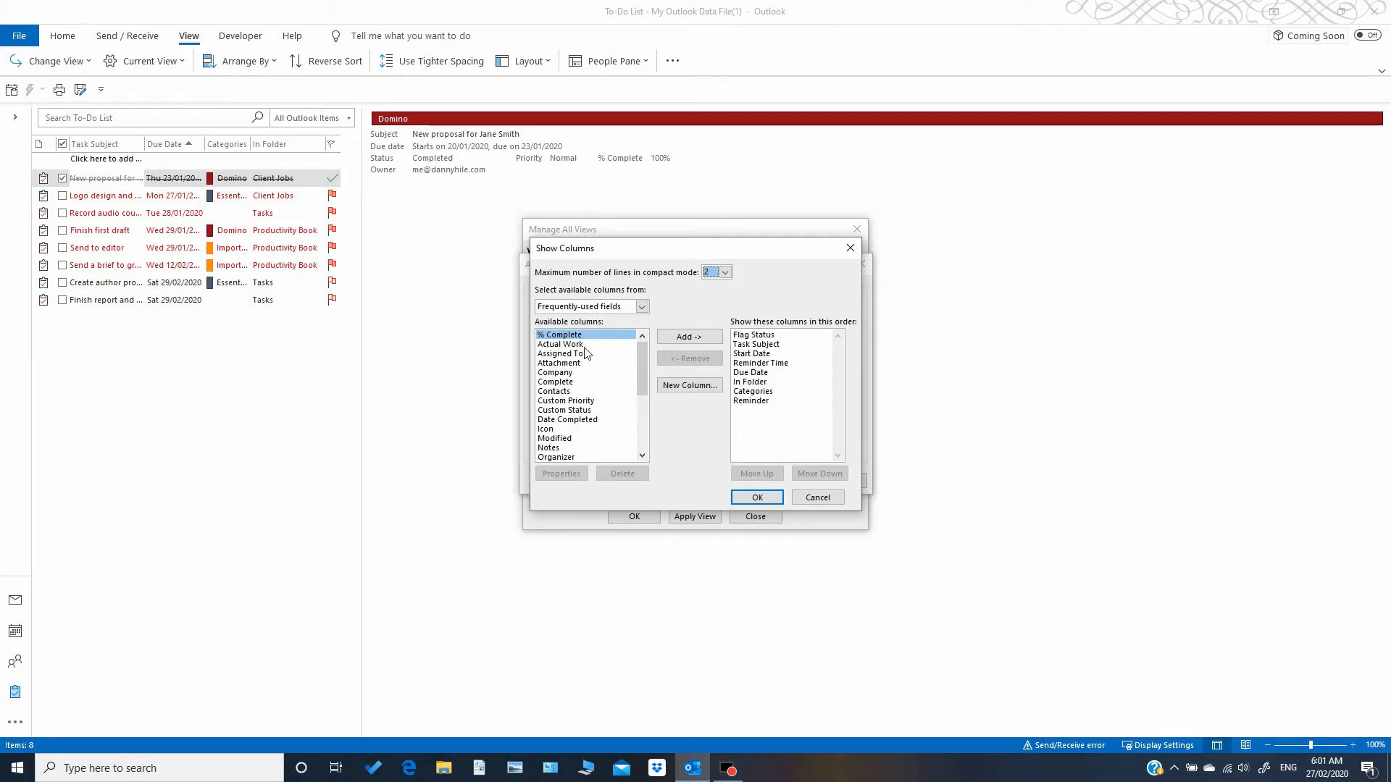
{"action": "left_click", "coordinate": [600, 307]}
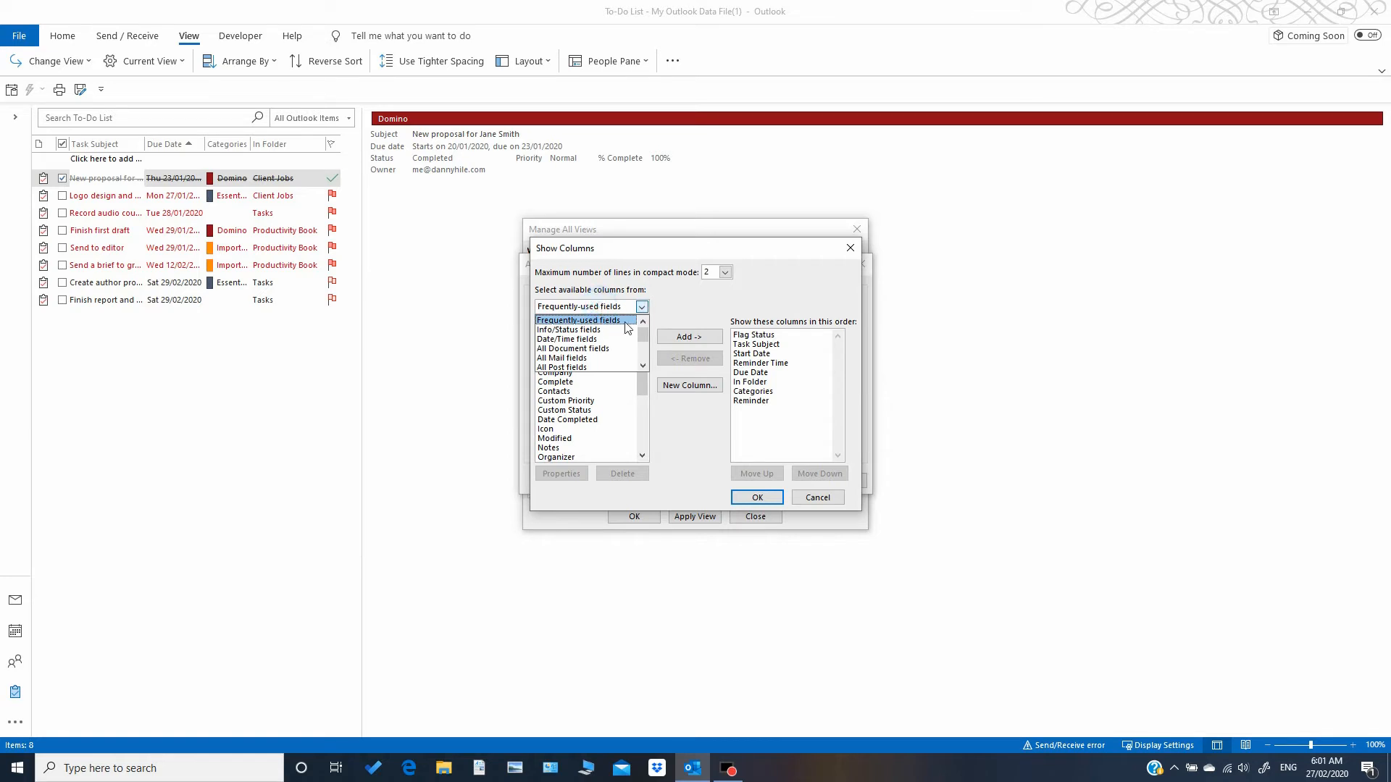
{"action": "mouse_move", "coordinate": [643, 336]}
{"action": "left_mouse_down"}
{"action": "mouse_move", "coordinate": [642, 364]}
{"action": "mouse_move", "coordinate": [648, 328]}
{"action": "left_mouse_up"}
{"action": "scroll", "coordinate": [616, 347], "scroll_direction": "down", "scroll_amount": 3}
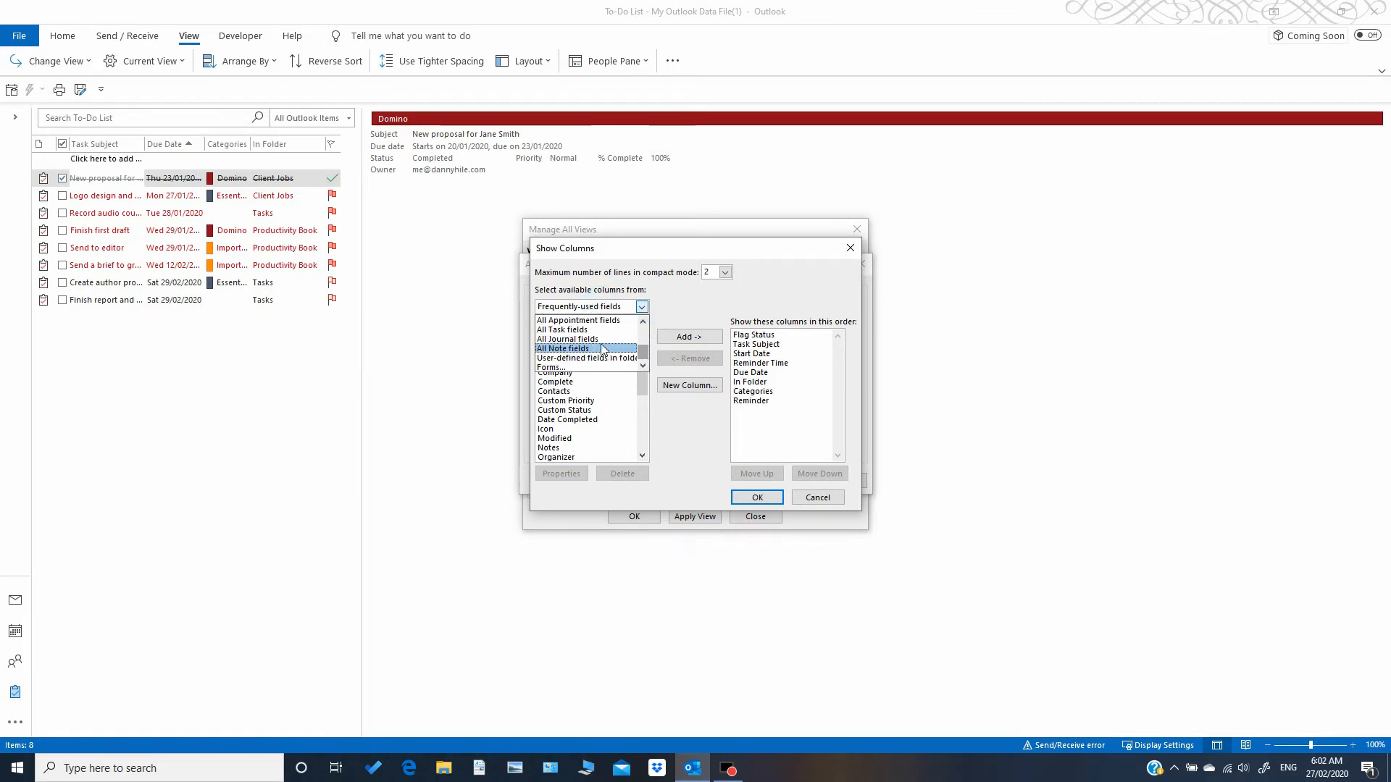
{"action": "left_click", "coordinate": [584, 330]}
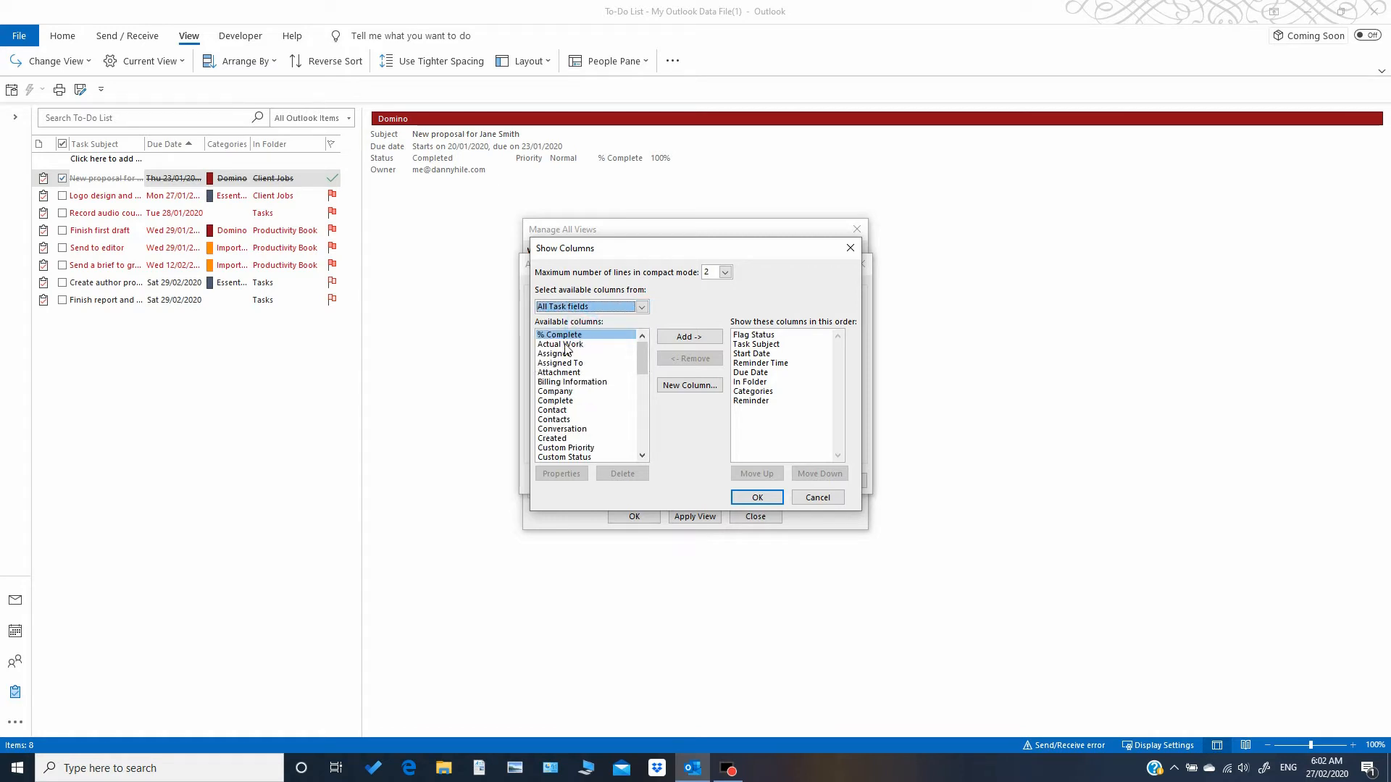
Look through the task fields available as columns, including Actual Work and Billing Information
{"action": "left_click", "coordinate": [571, 345]}
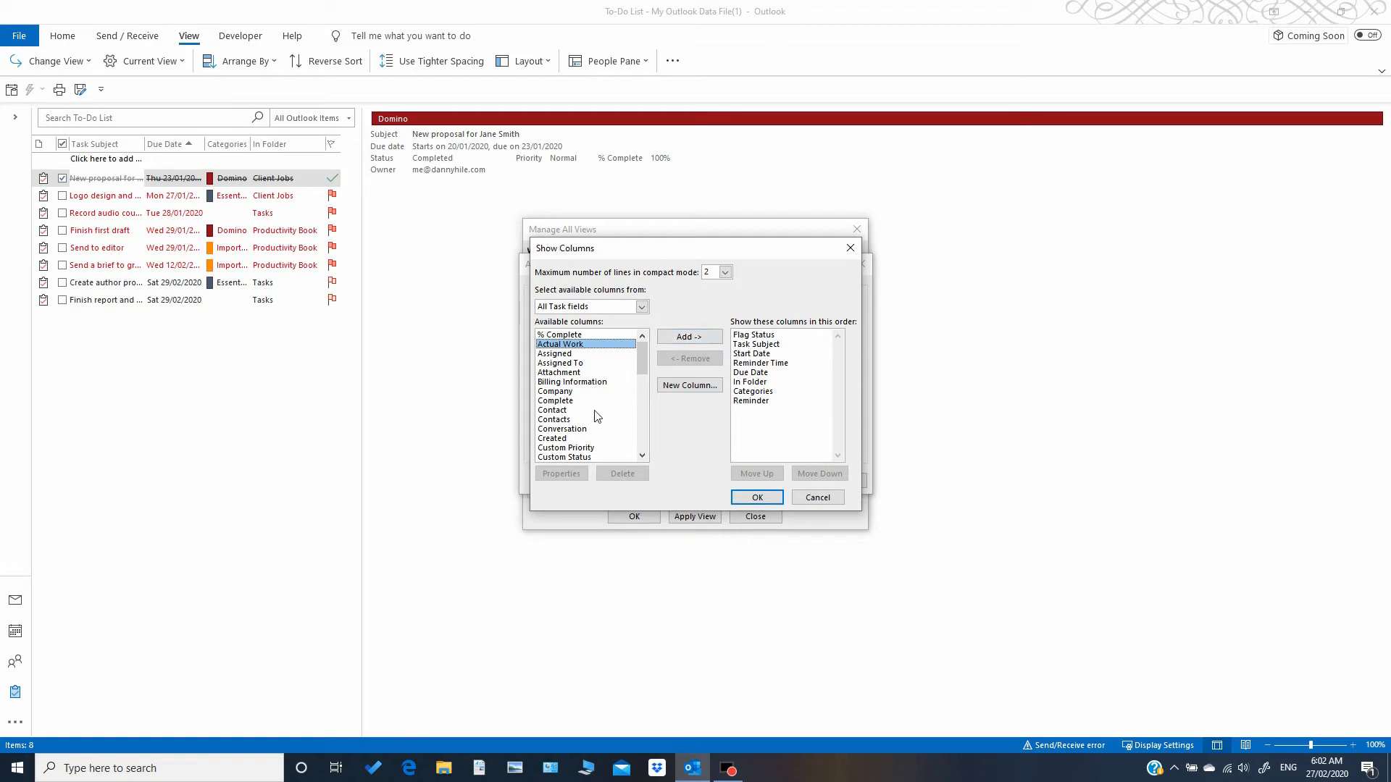
{"action": "left_click", "coordinate": [567, 382]}
{"action": "scroll", "coordinate": [568, 383], "scroll_direction": "down", "scroll_amount": 6}
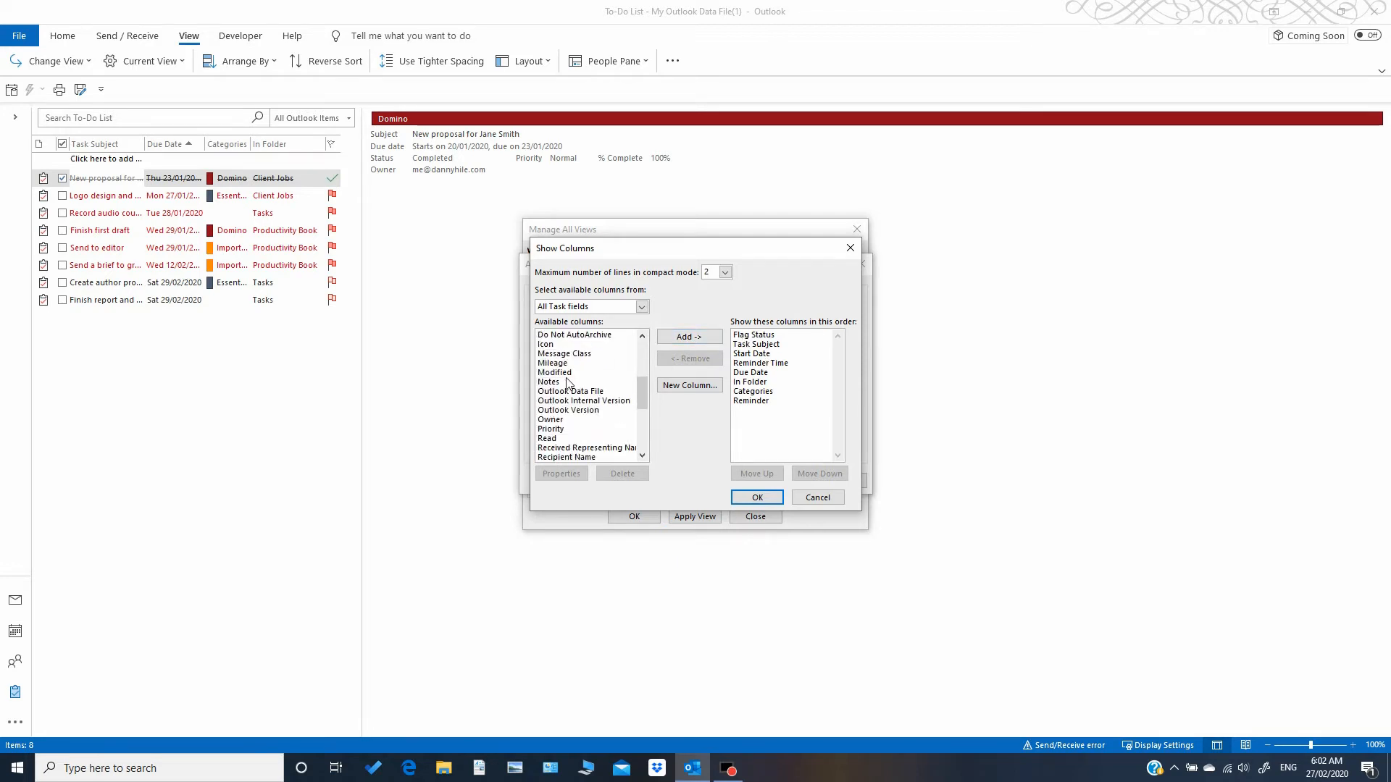
{"action": "scroll", "coordinate": [569, 384], "scroll_direction": "down", "scroll_amount": 5}
{"action": "scroll", "coordinate": [569, 384], "scroll_direction": "up", "scroll_amount": 6}
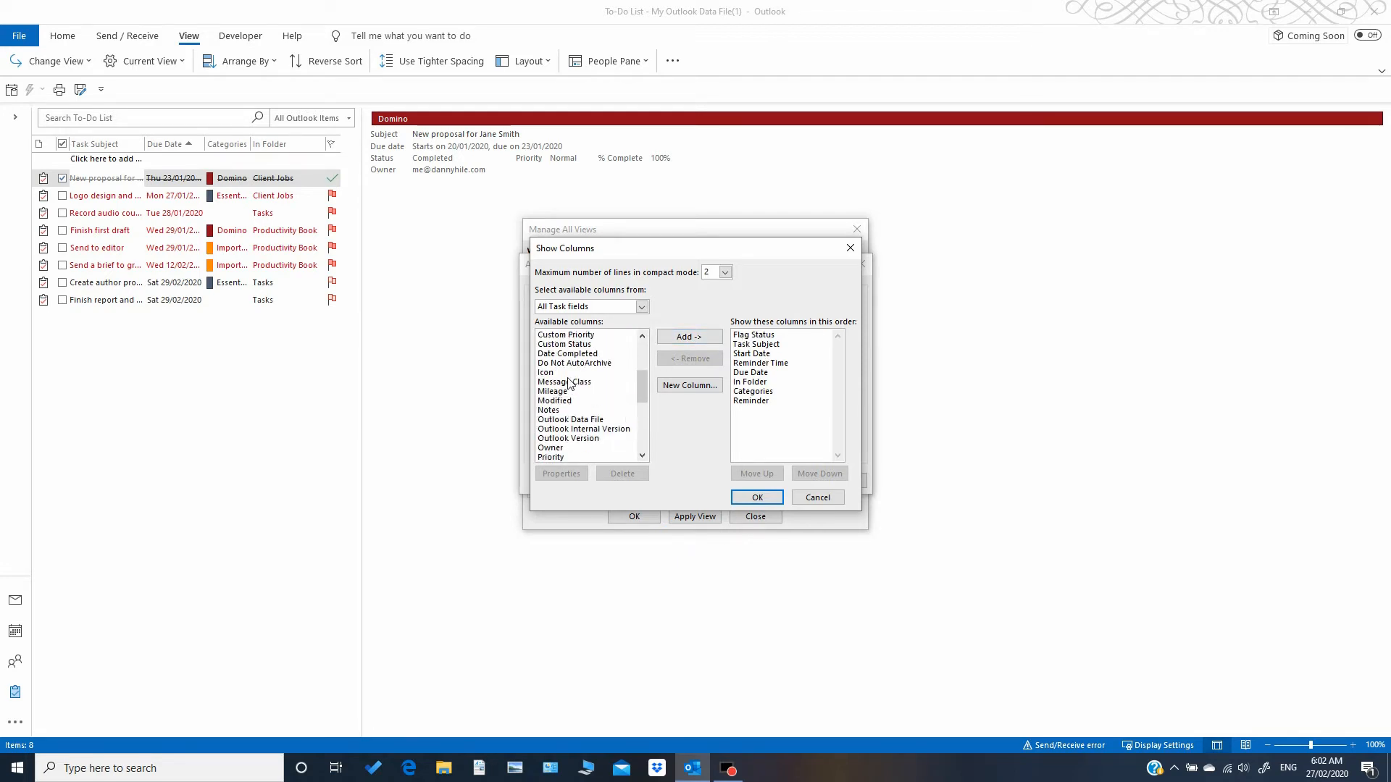
{"action": "scroll", "coordinate": [569, 384], "scroll_direction": "up", "scroll_amount": 4}
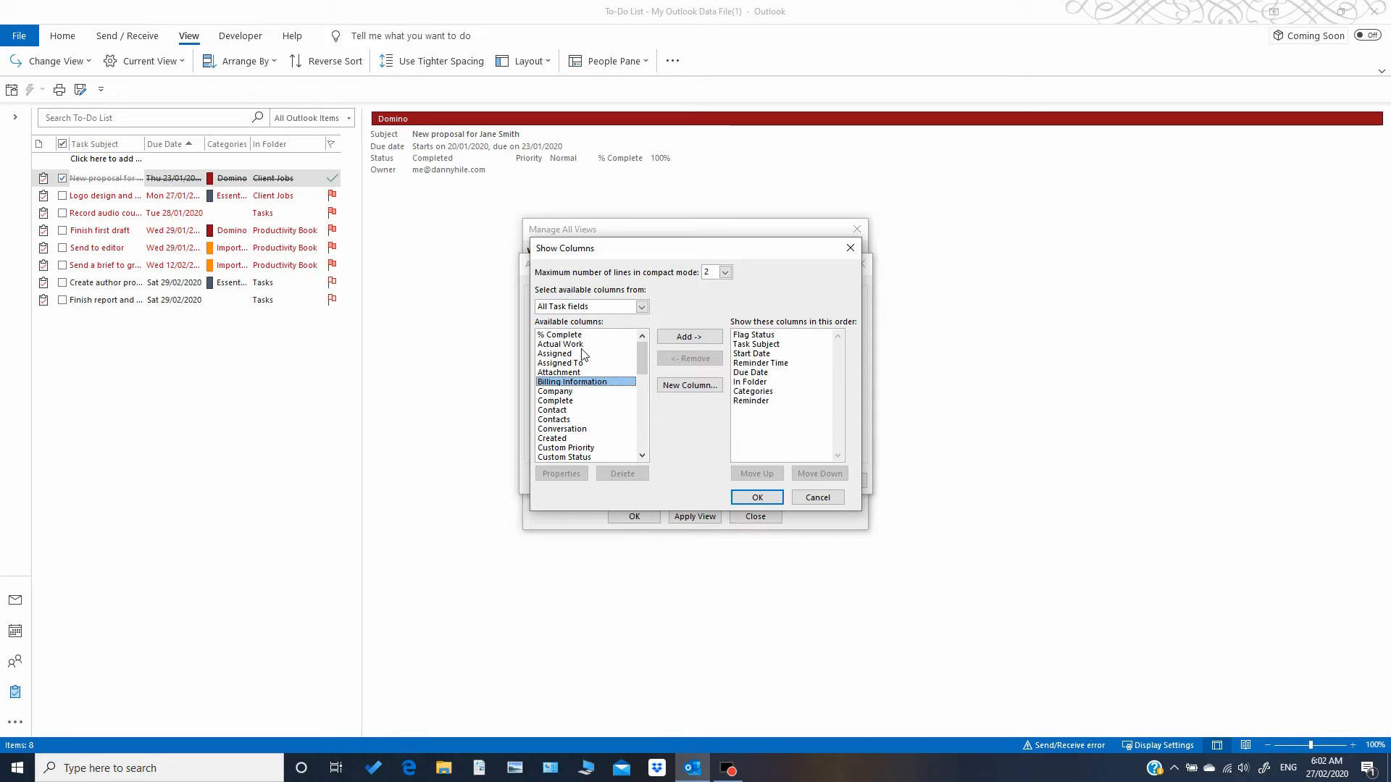
Set up a new column named Revenue with the Currency type
{"action": "left_click", "coordinate": [681, 386]}
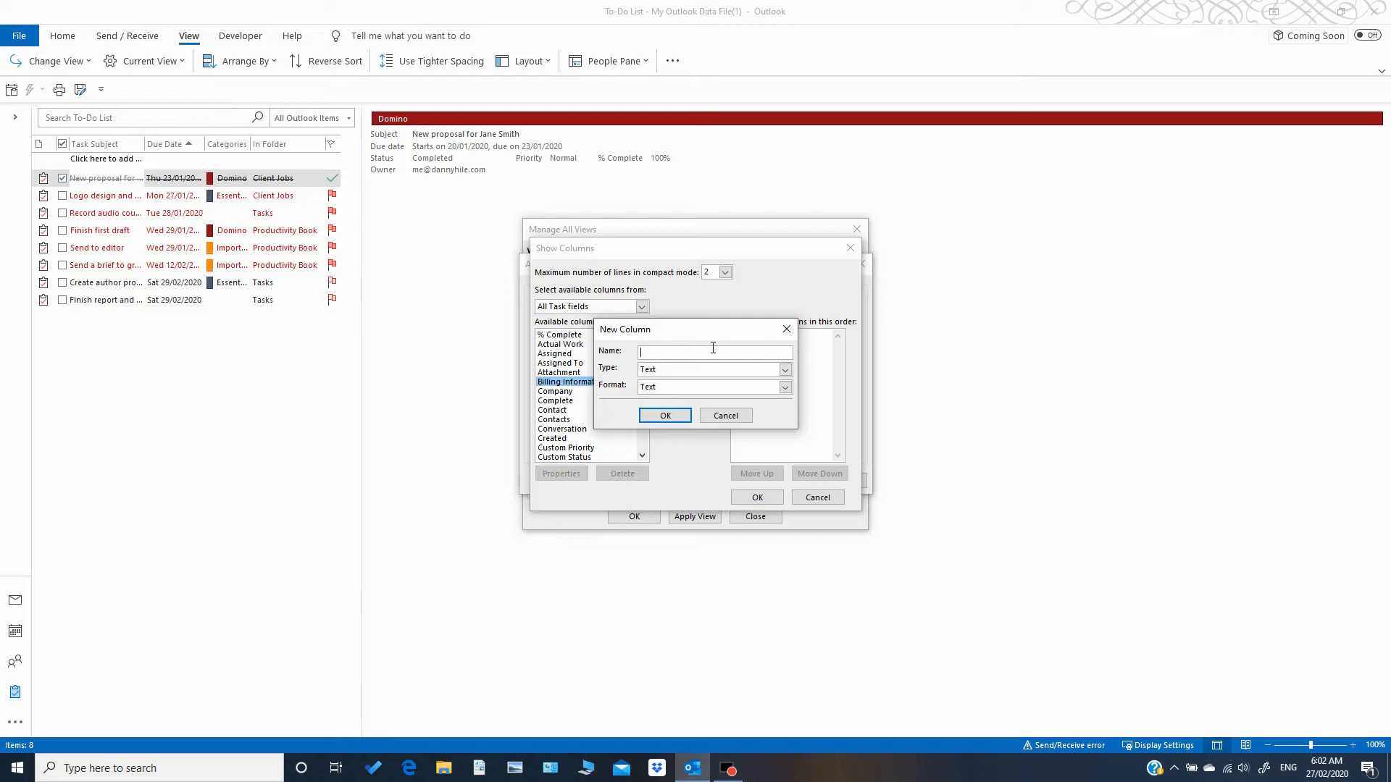
{"action": "left_click", "coordinate": [784, 369]}
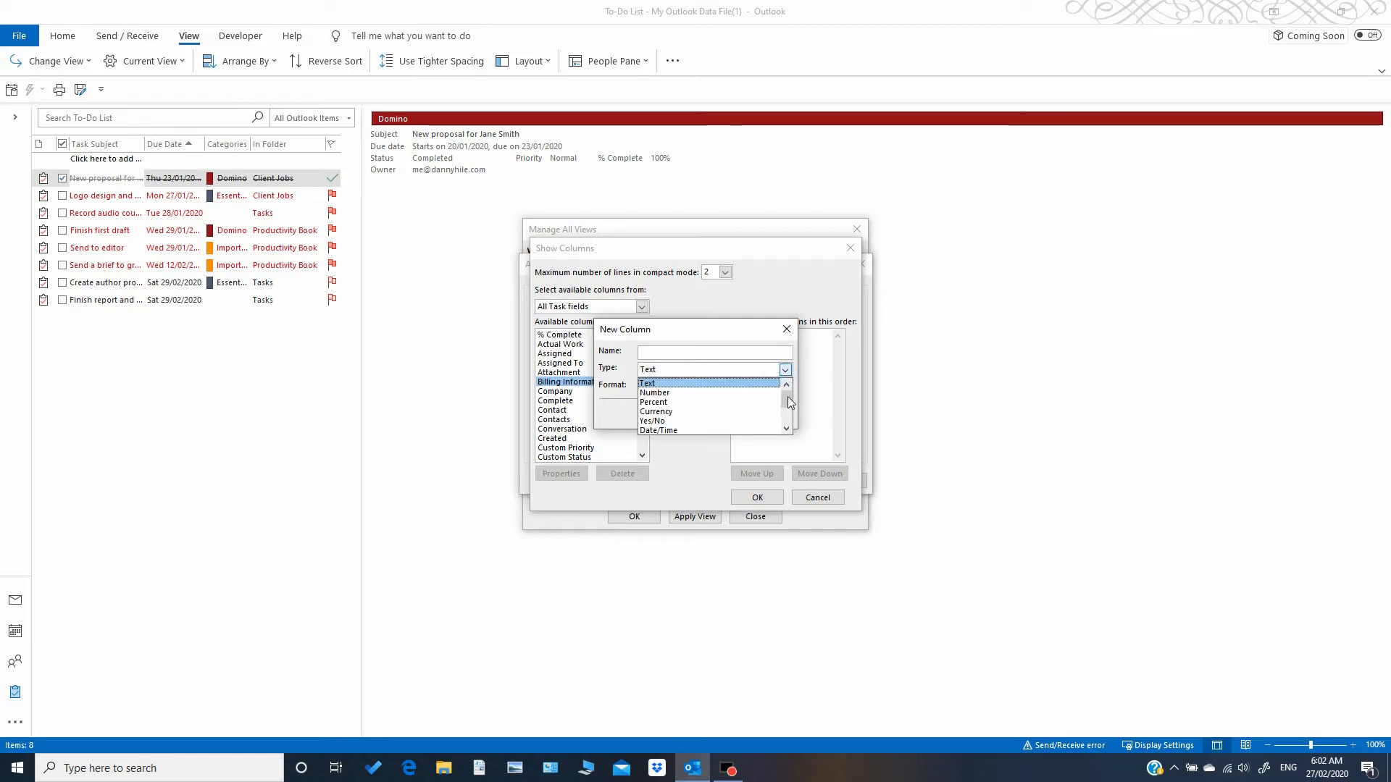
{"action": "mouse_move", "coordinate": [788, 399]}
{"action": "left_mouse_down"}
{"action": "mouse_move", "coordinate": [790, 418]}
{"action": "mouse_move", "coordinate": [789, 392]}
{"action": "left_mouse_up"}
{"action": "left_click", "coordinate": [724, 411]}
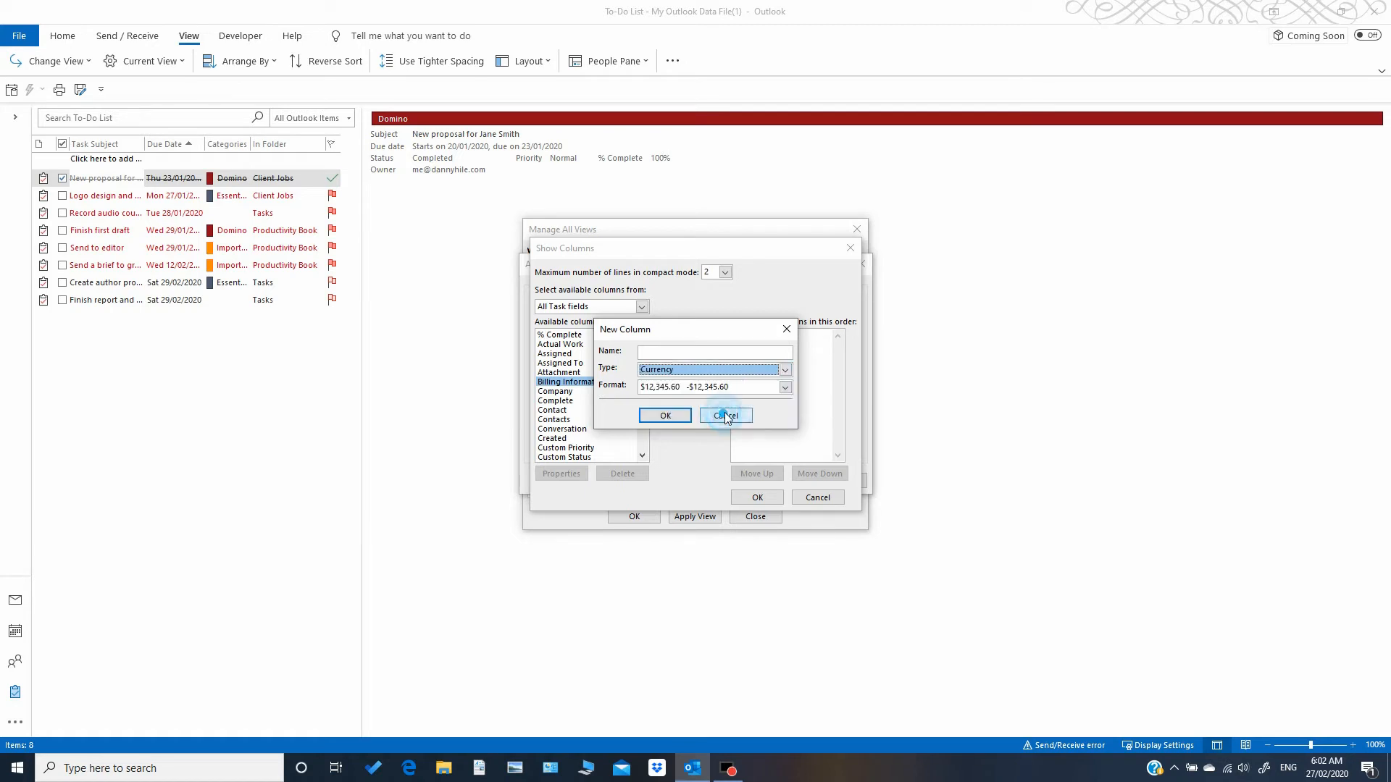
{"action": "left_click", "coordinate": [694, 353]}
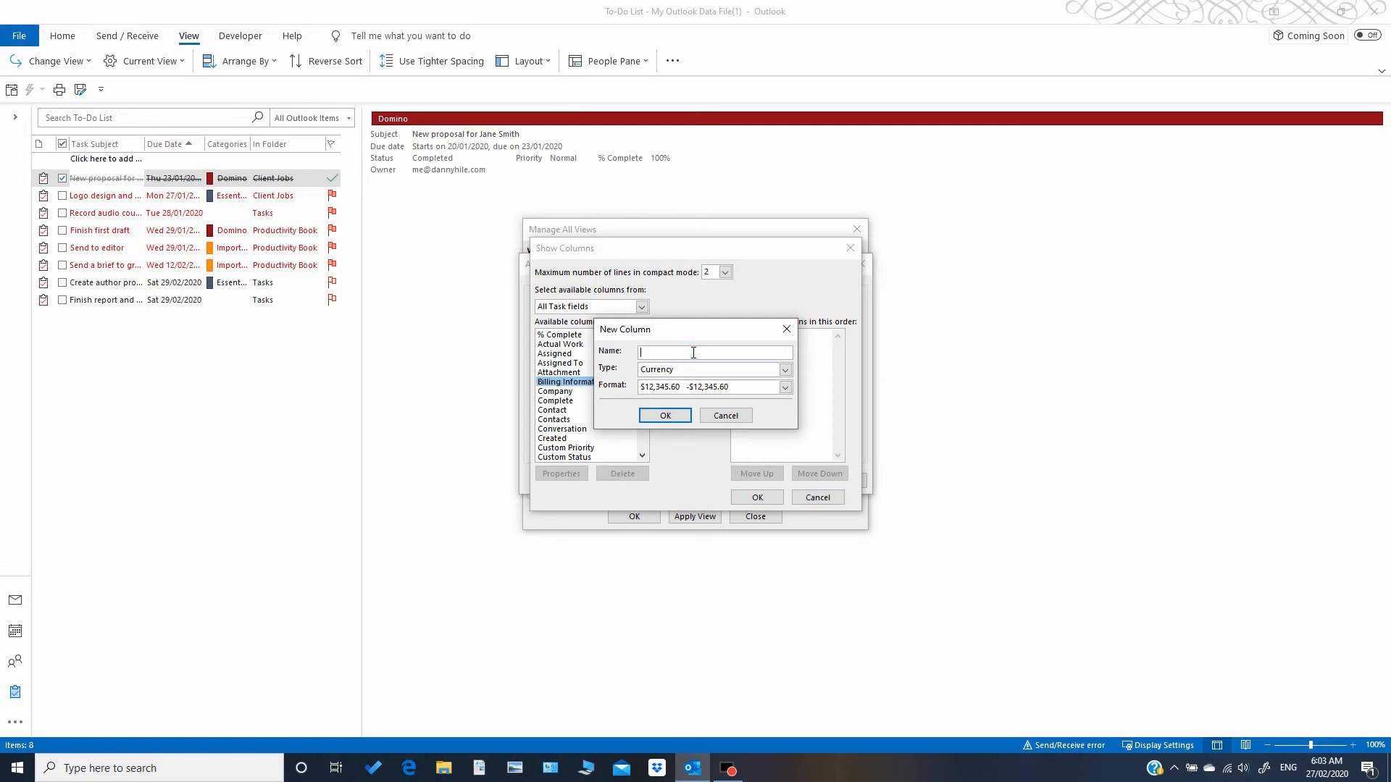
{"action": "type", "text": "Revenue"}
Look through the data types offered for the Revenue column, then discard the new column and the column settings
{"action": "left_click", "coordinate": [785, 369]}
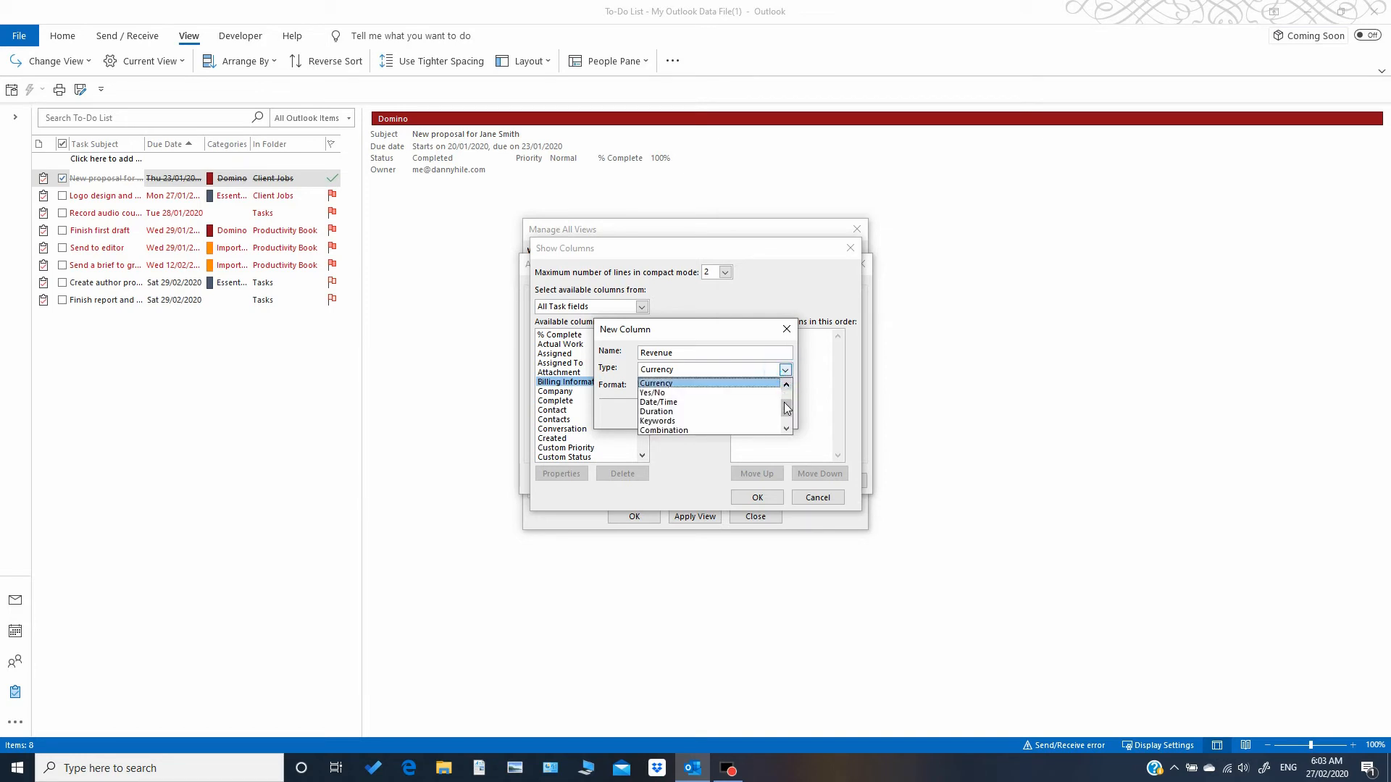
{"action": "left_click_drag", "start_coordinate": [786, 408], "coordinate": [787, 427]}
{"action": "scroll", "coordinate": [738, 402], "scroll_direction": "up", "scroll_amount": 2}
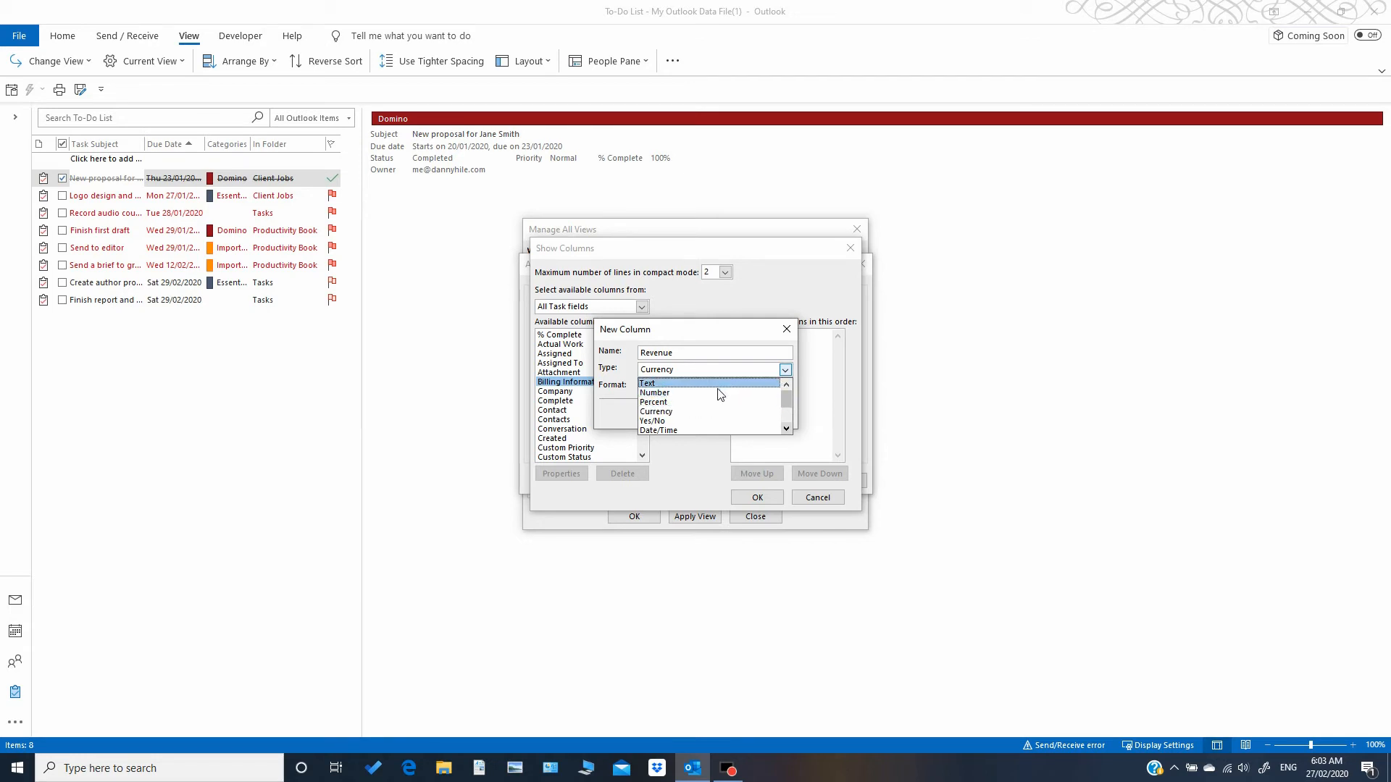
{"action": "scroll", "coordinate": [722, 394], "scroll_direction": "down", "scroll_amount": 1}
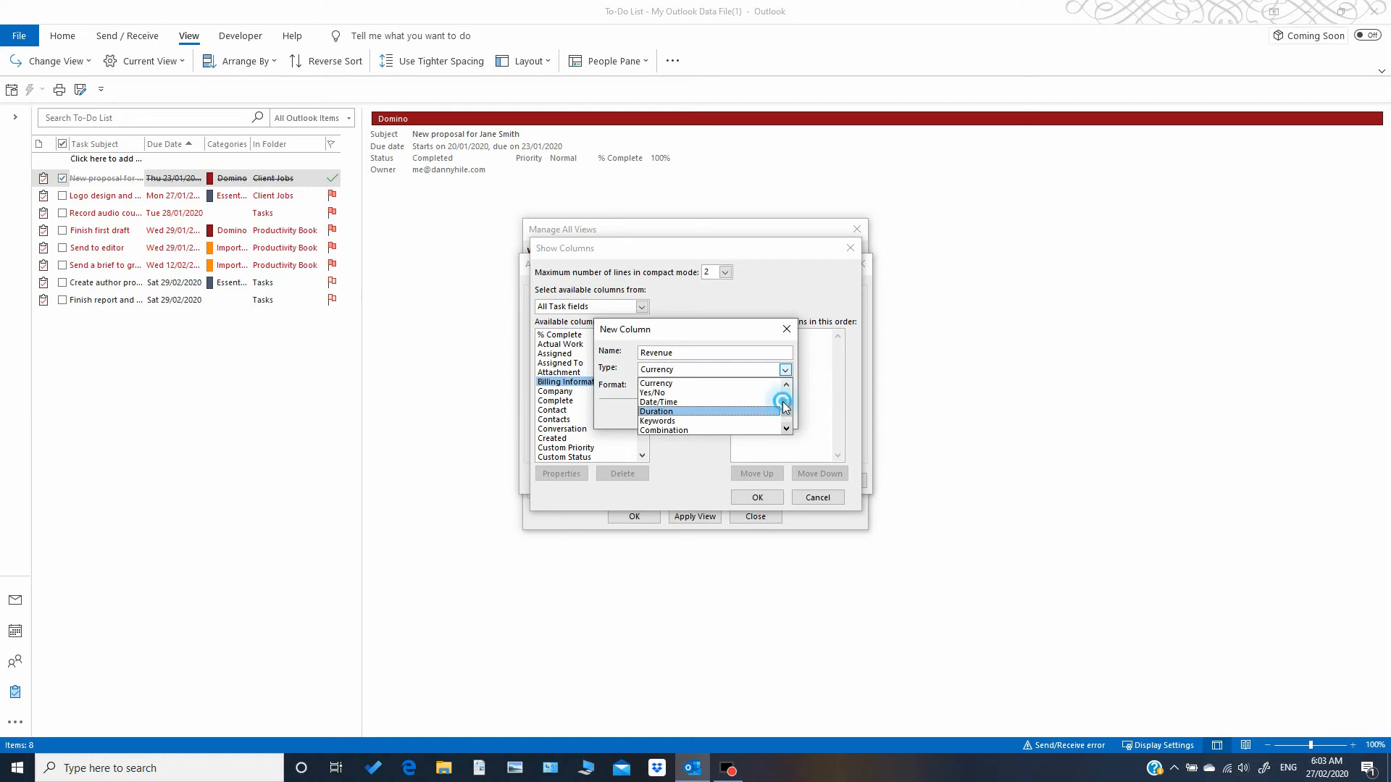
{"action": "scroll", "coordinate": [786, 414], "scroll_direction": "down", "scroll_amount": 2}
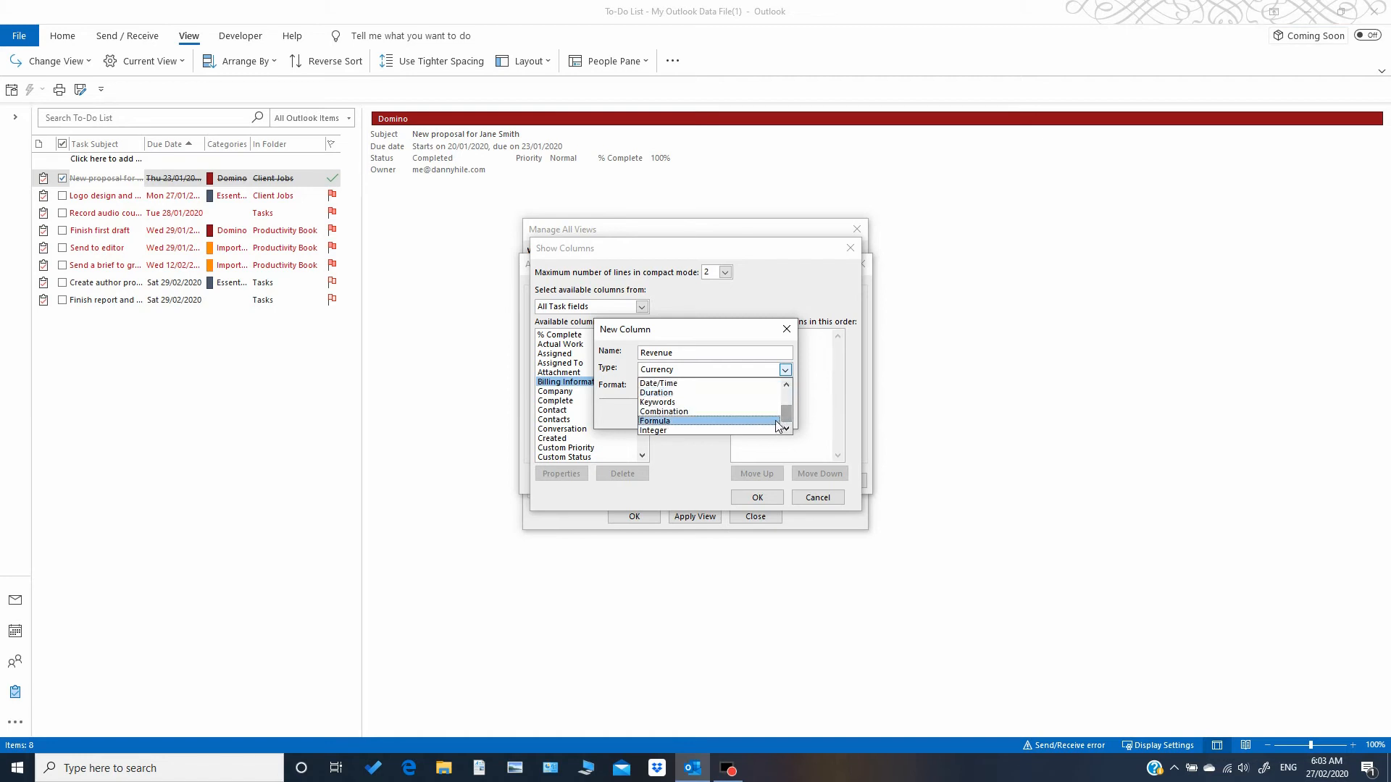
{"action": "left_click_drag", "start_coordinate": [788, 419], "coordinate": [783, 388]}
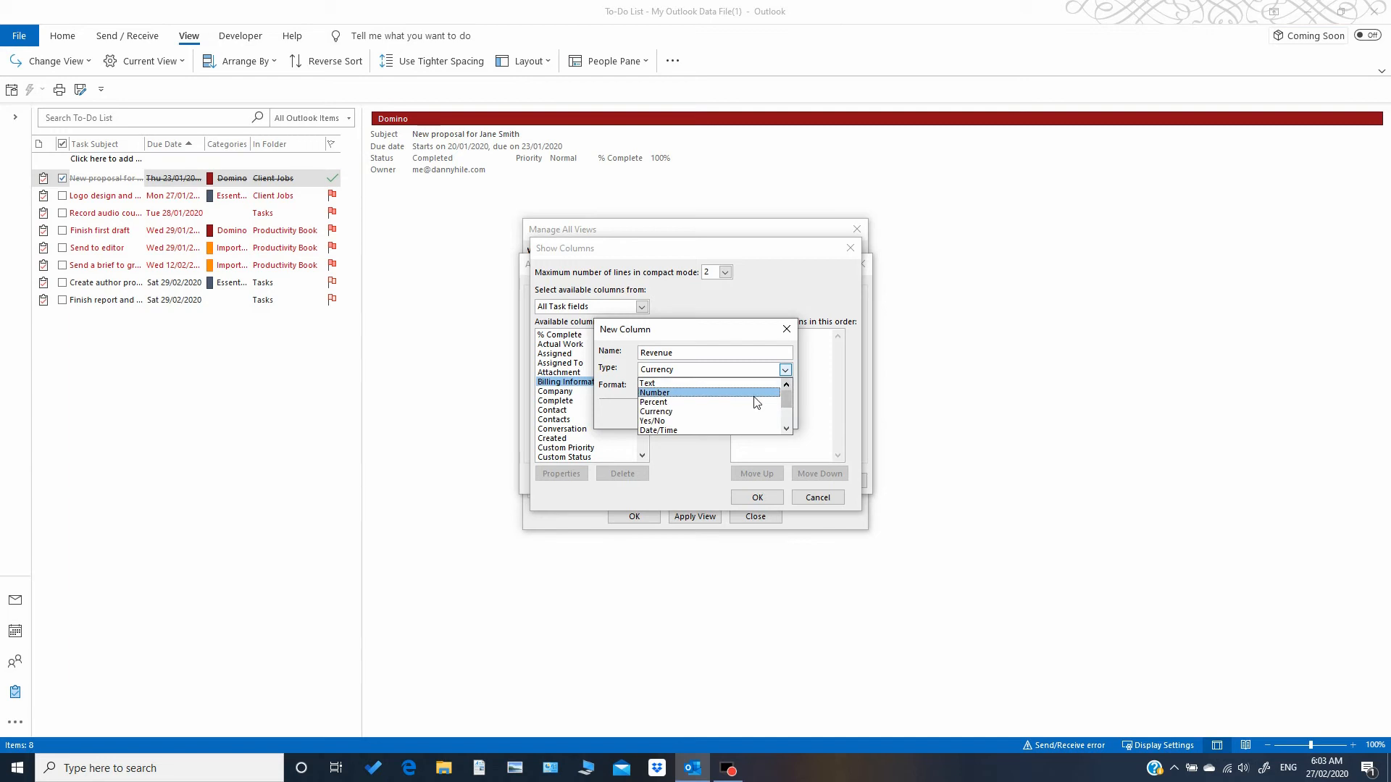
{"action": "left_click", "coordinate": [789, 326]}
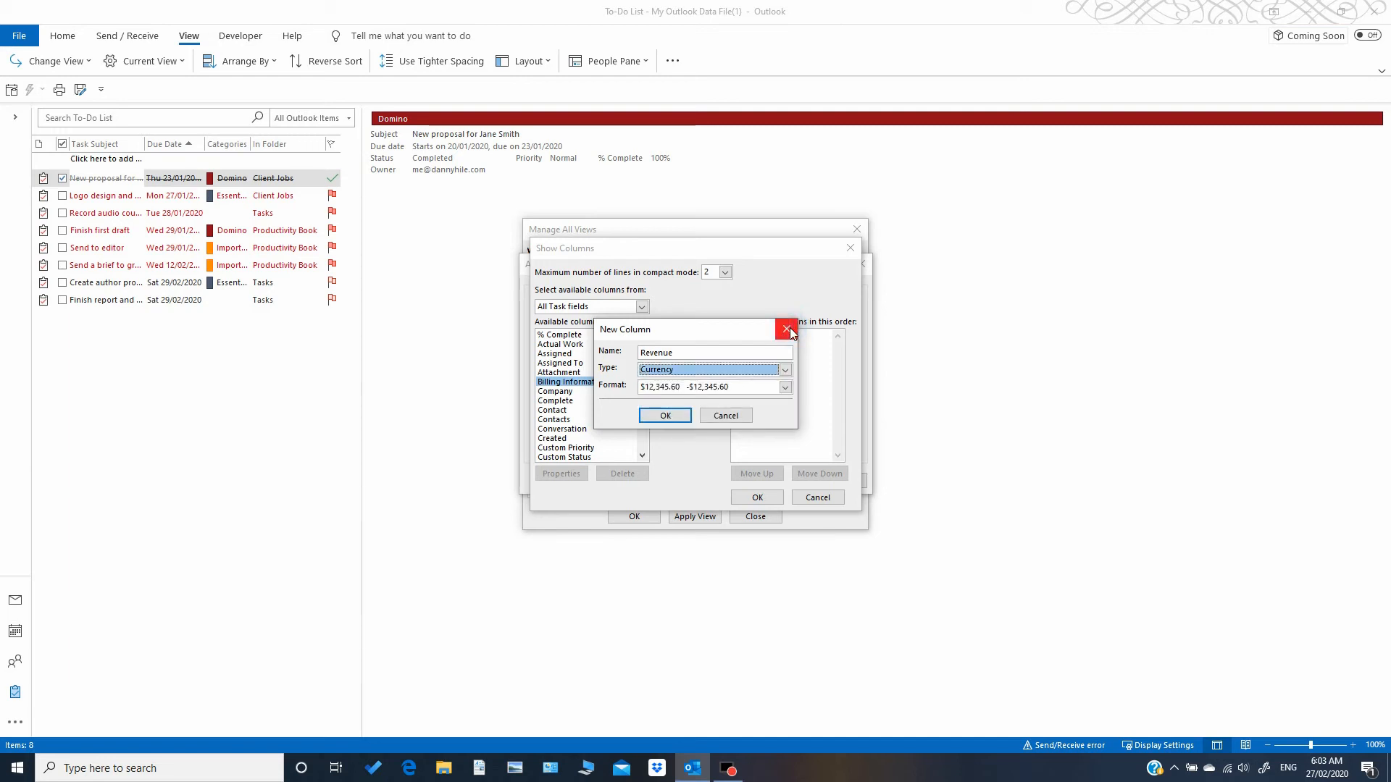
{"action": "left_click", "coordinate": [729, 415]}
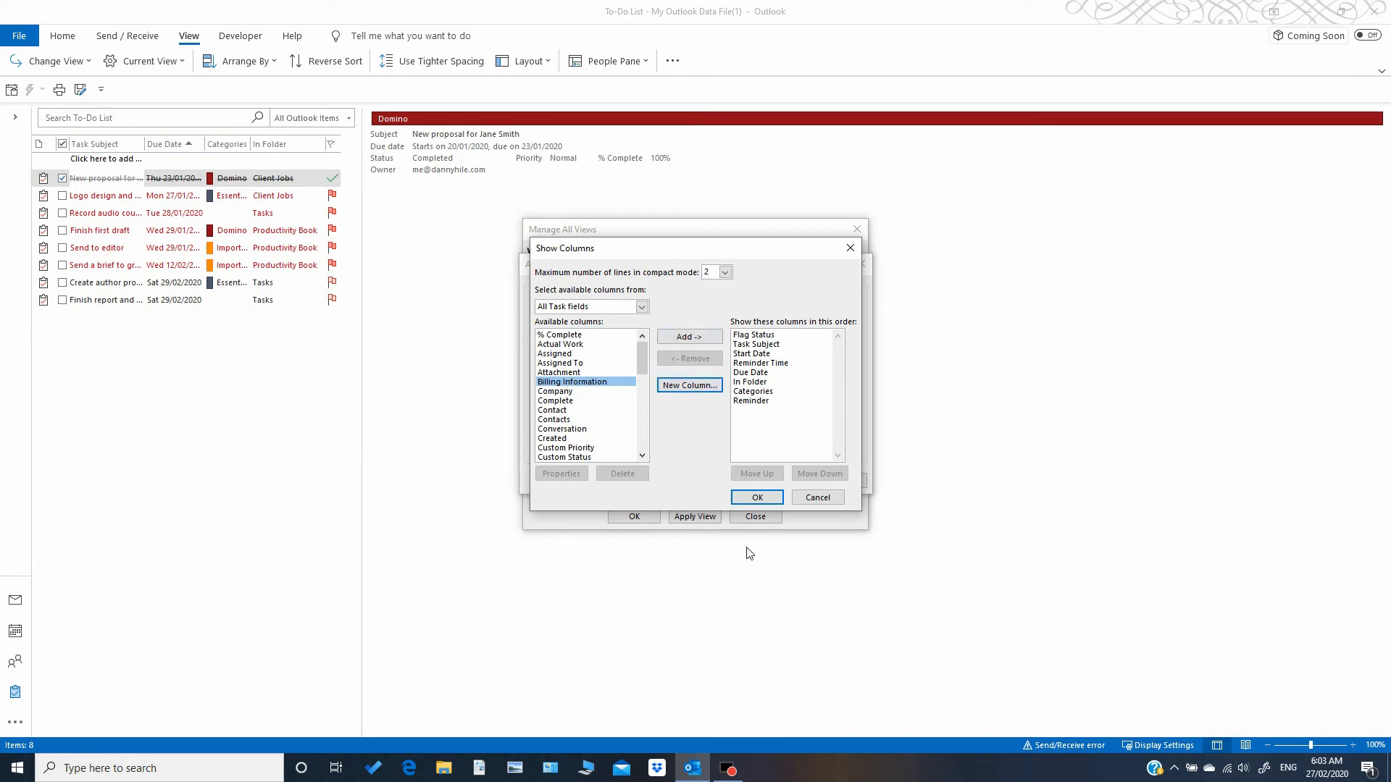
{"action": "left_click", "coordinate": [806, 495]}
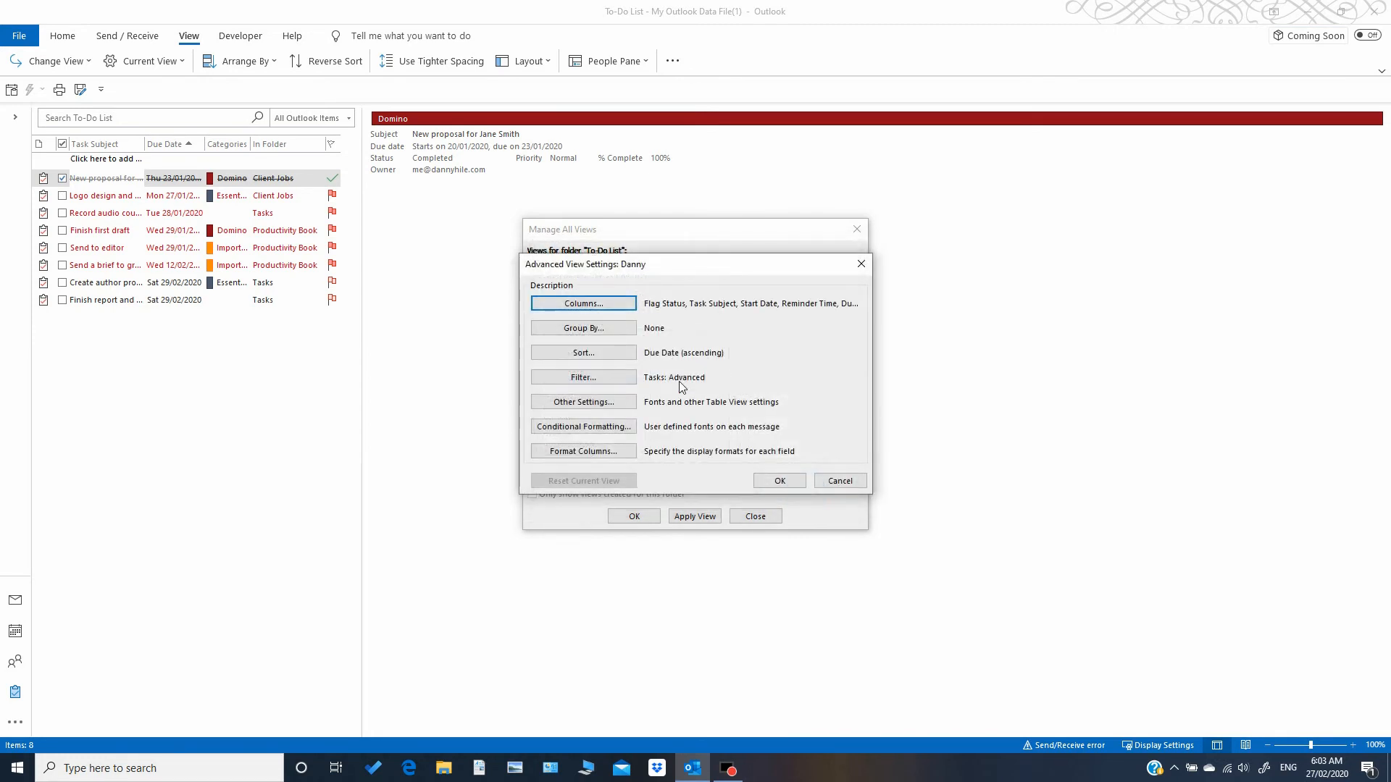
Turn off automatic grouping by arrangement for the new view and group its items by Due Date in ascending order
{"action": "left_click", "coordinate": [621, 327]}
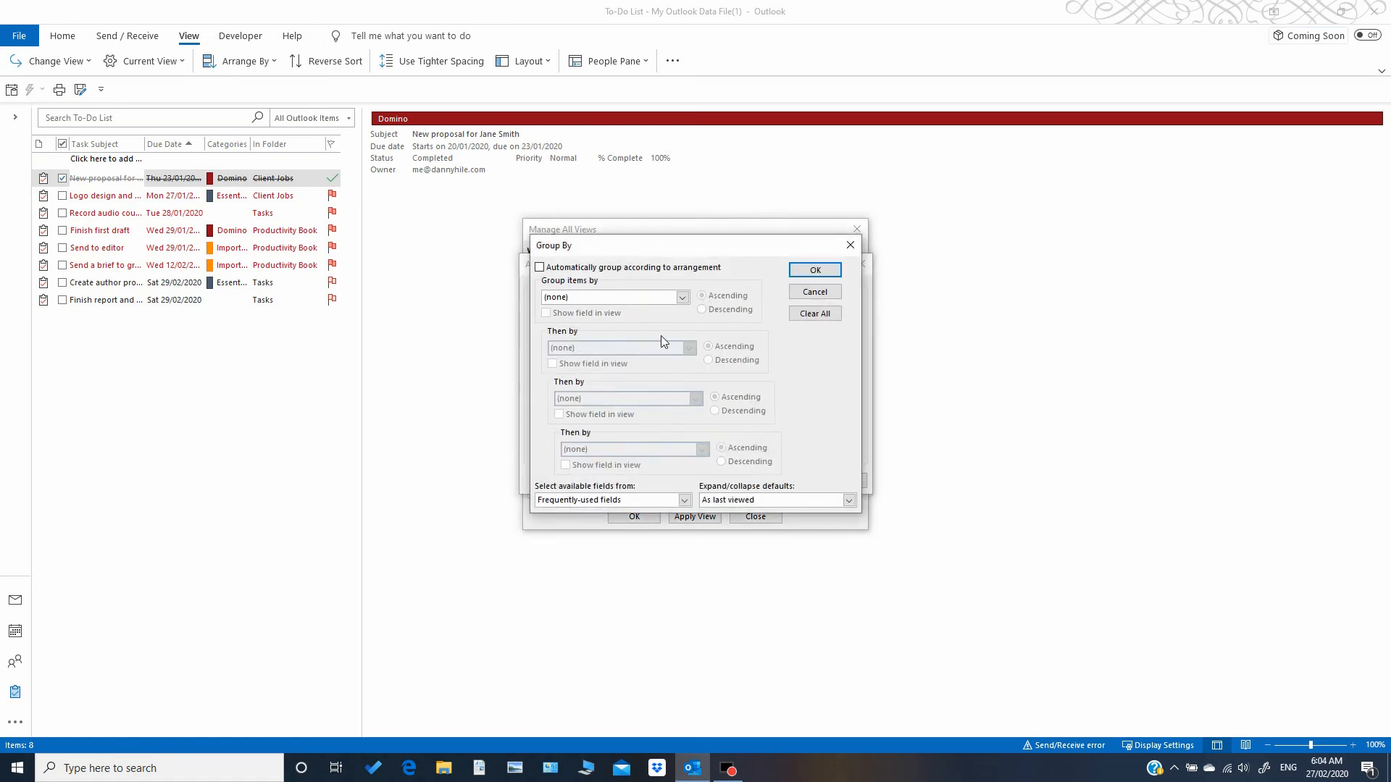
{"action": "left_click", "coordinate": [540, 268]}
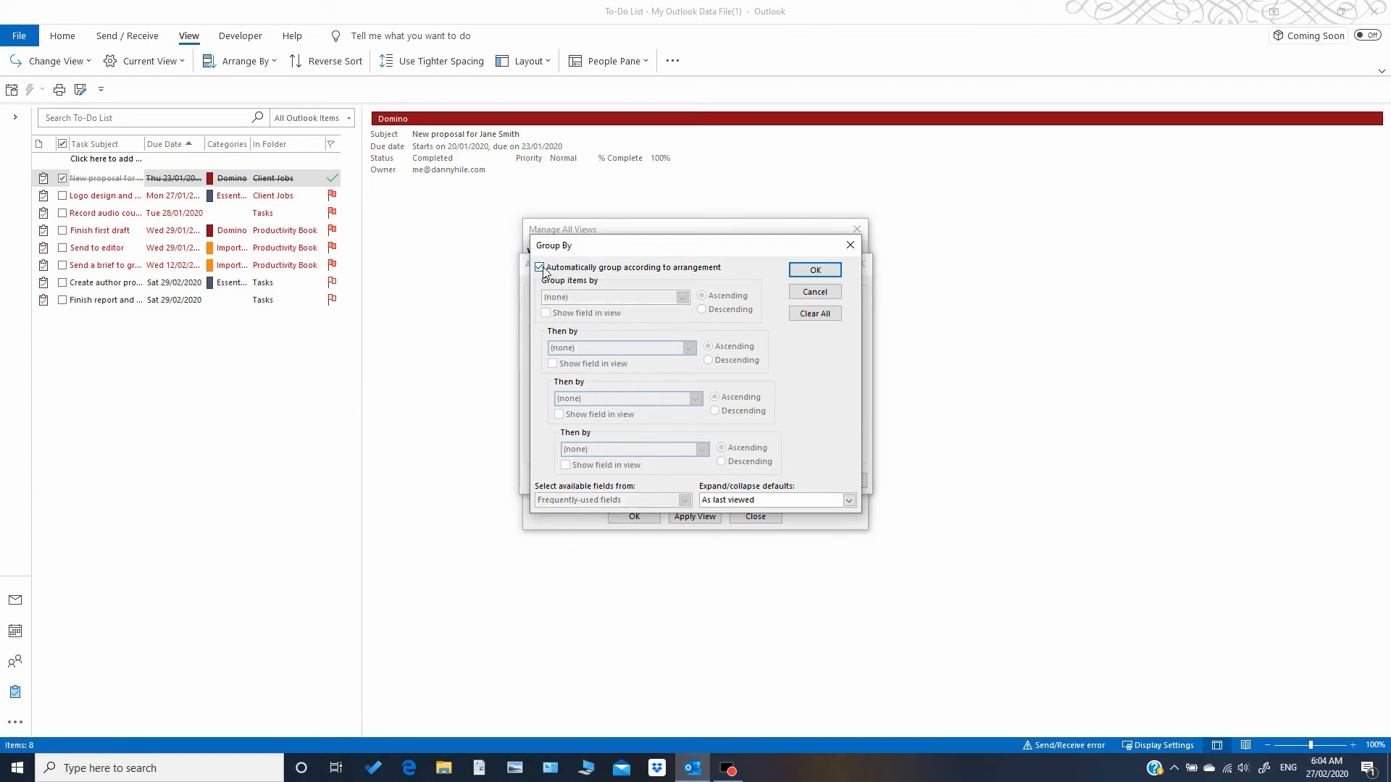
{"action": "left_click", "coordinate": [539, 268]}
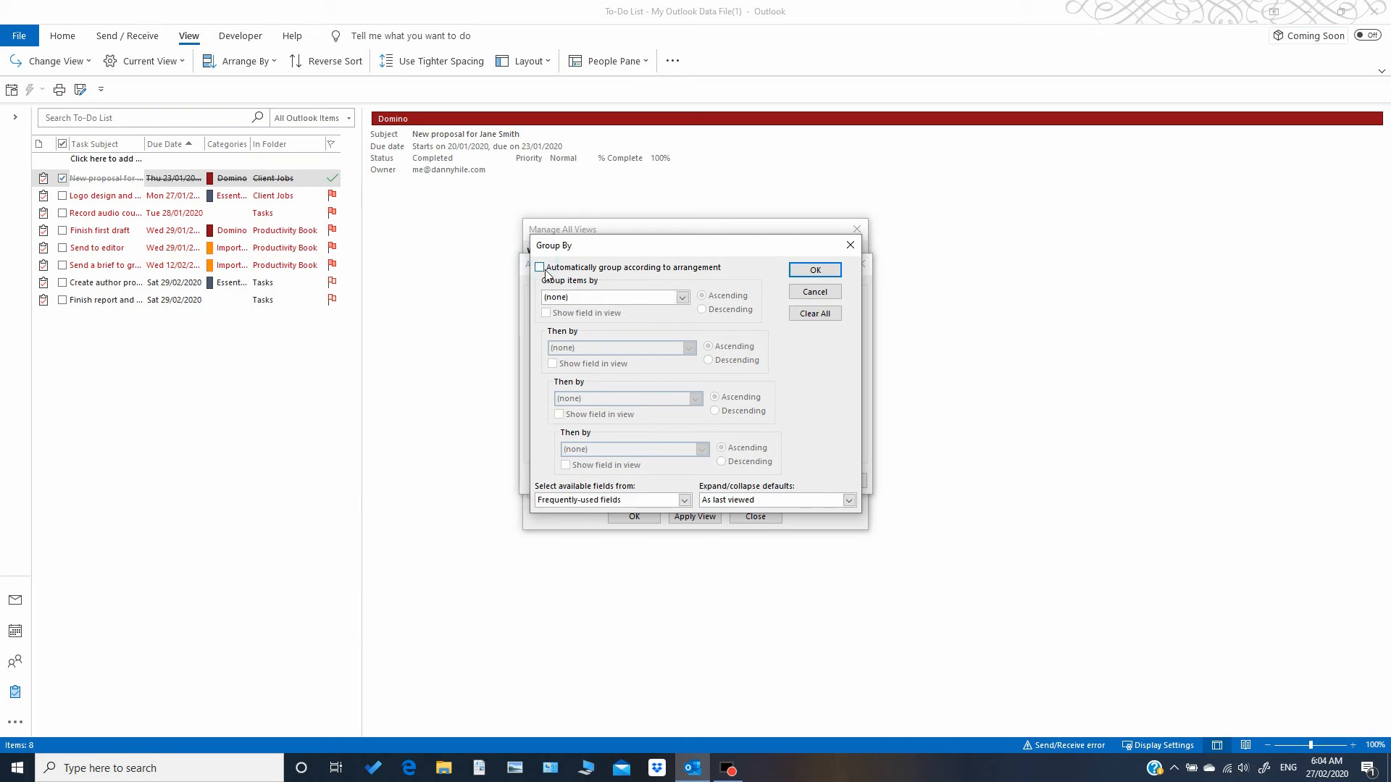
{"action": "left_click", "coordinate": [683, 297]}
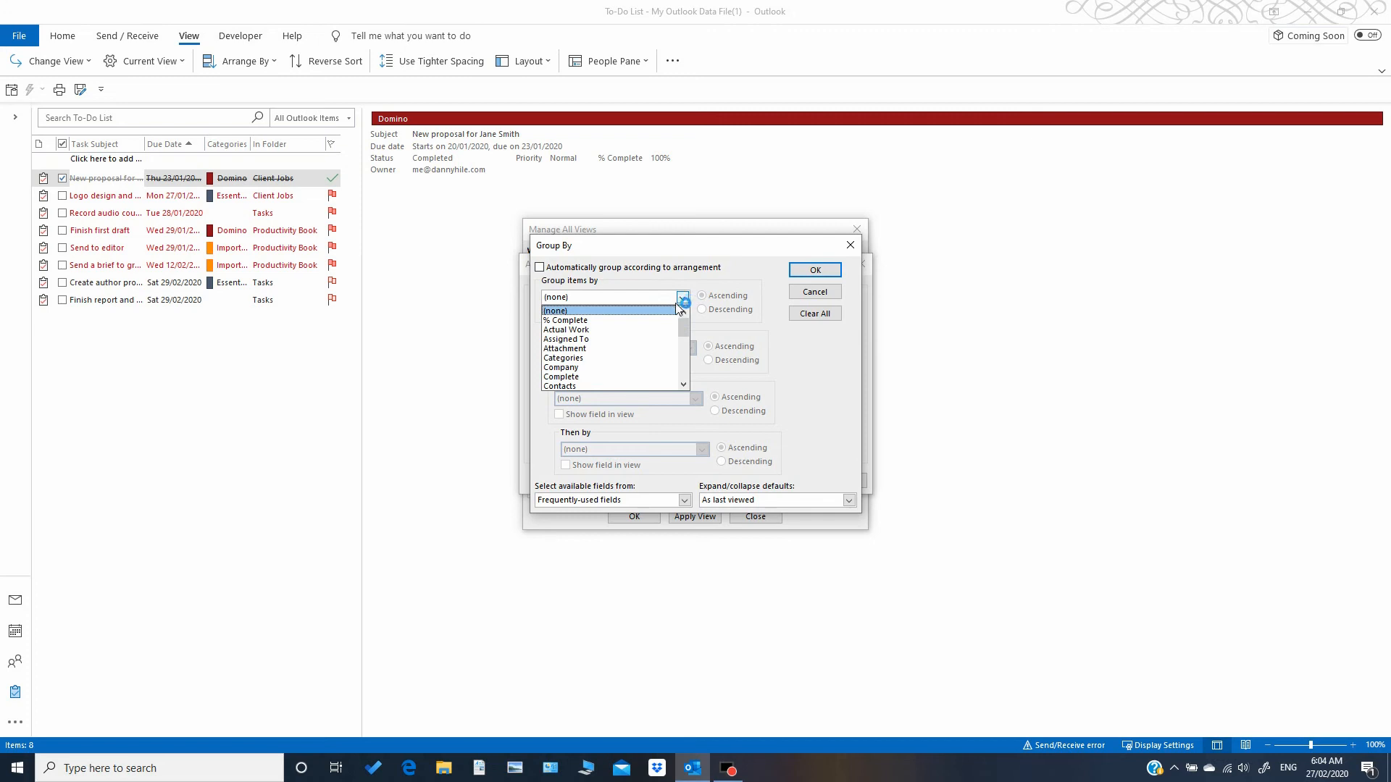
{"action": "scroll", "coordinate": [658, 337], "scroll_direction": "down", "scroll_amount": 5}
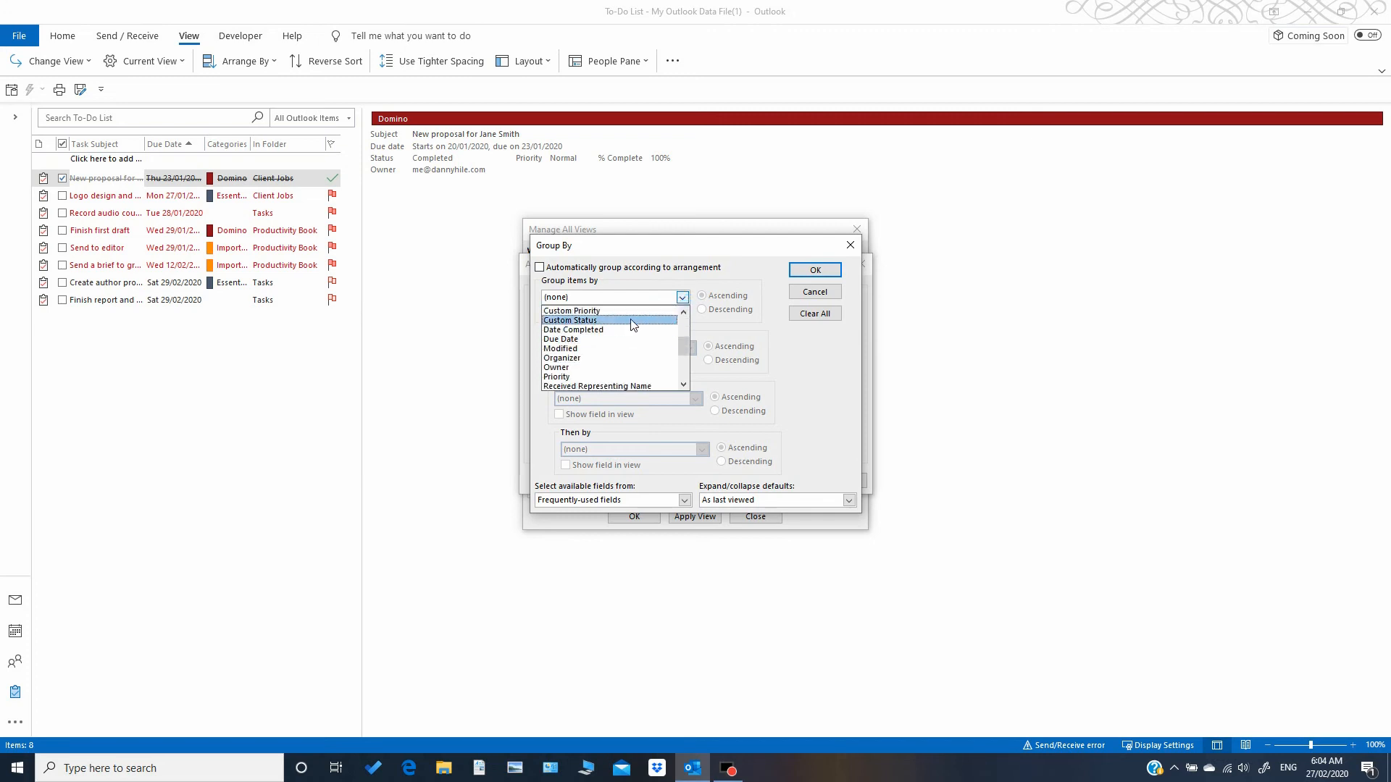
{"action": "left_click", "coordinate": [608, 339]}
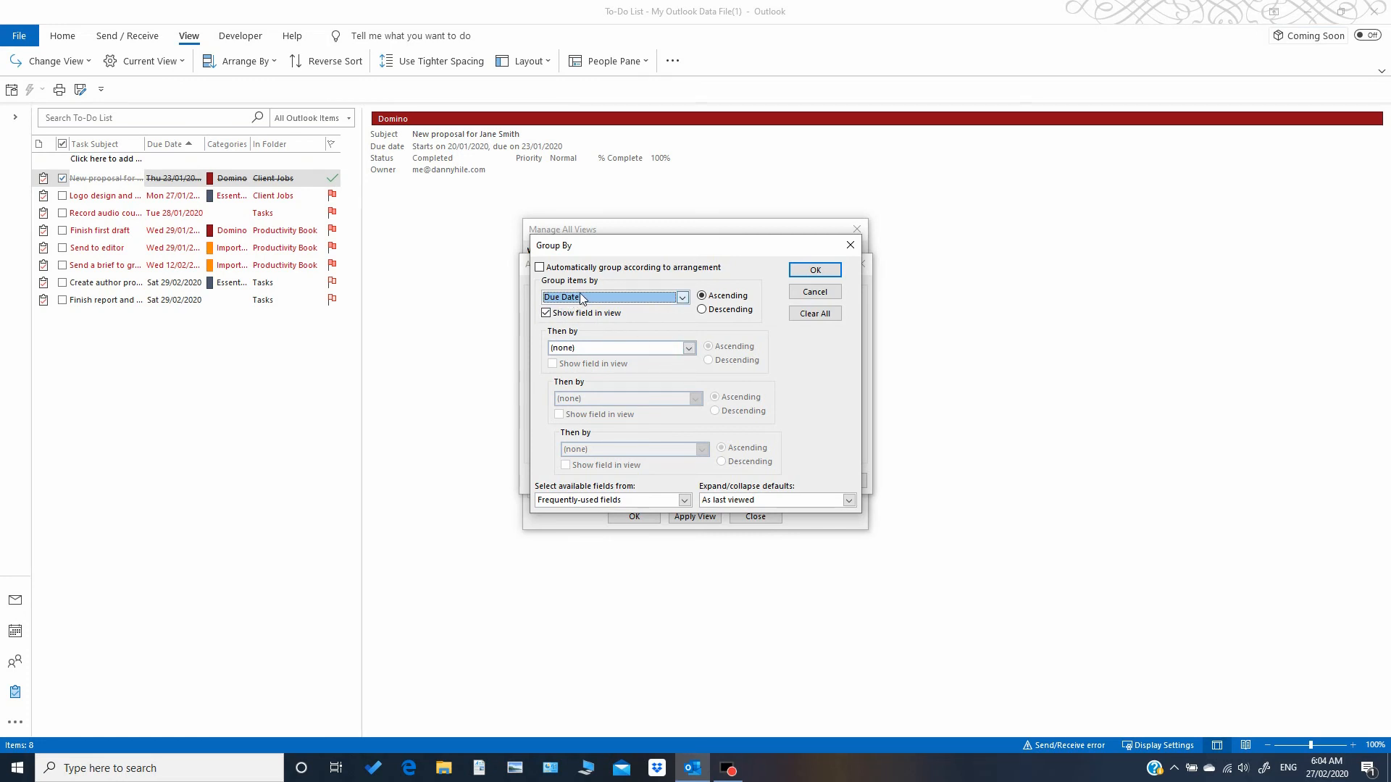
Add Categories in ascending order as the second grouping level below Due Date
{"action": "left_click", "coordinate": [681, 350]}
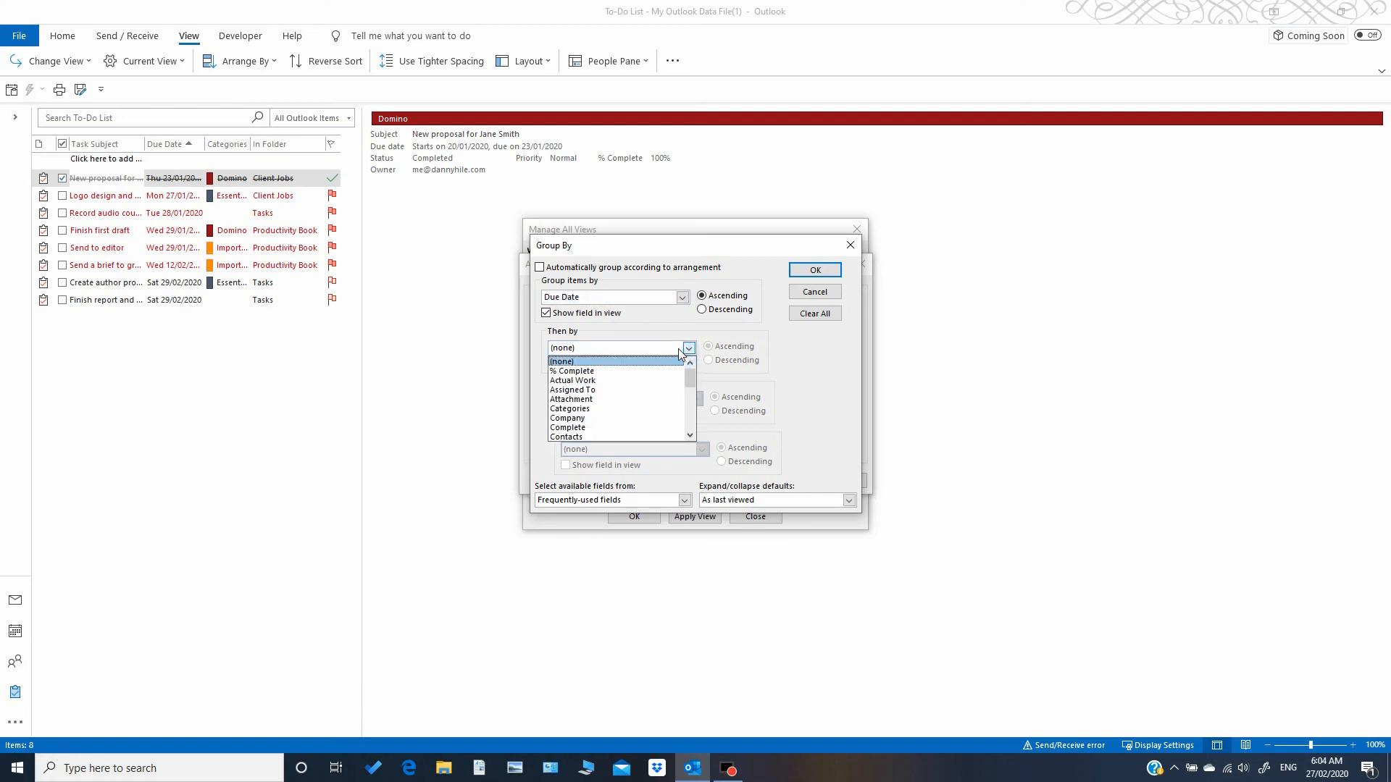
{"action": "scroll", "coordinate": [692, 383], "scroll_direction": "down", "scroll_amount": 3}
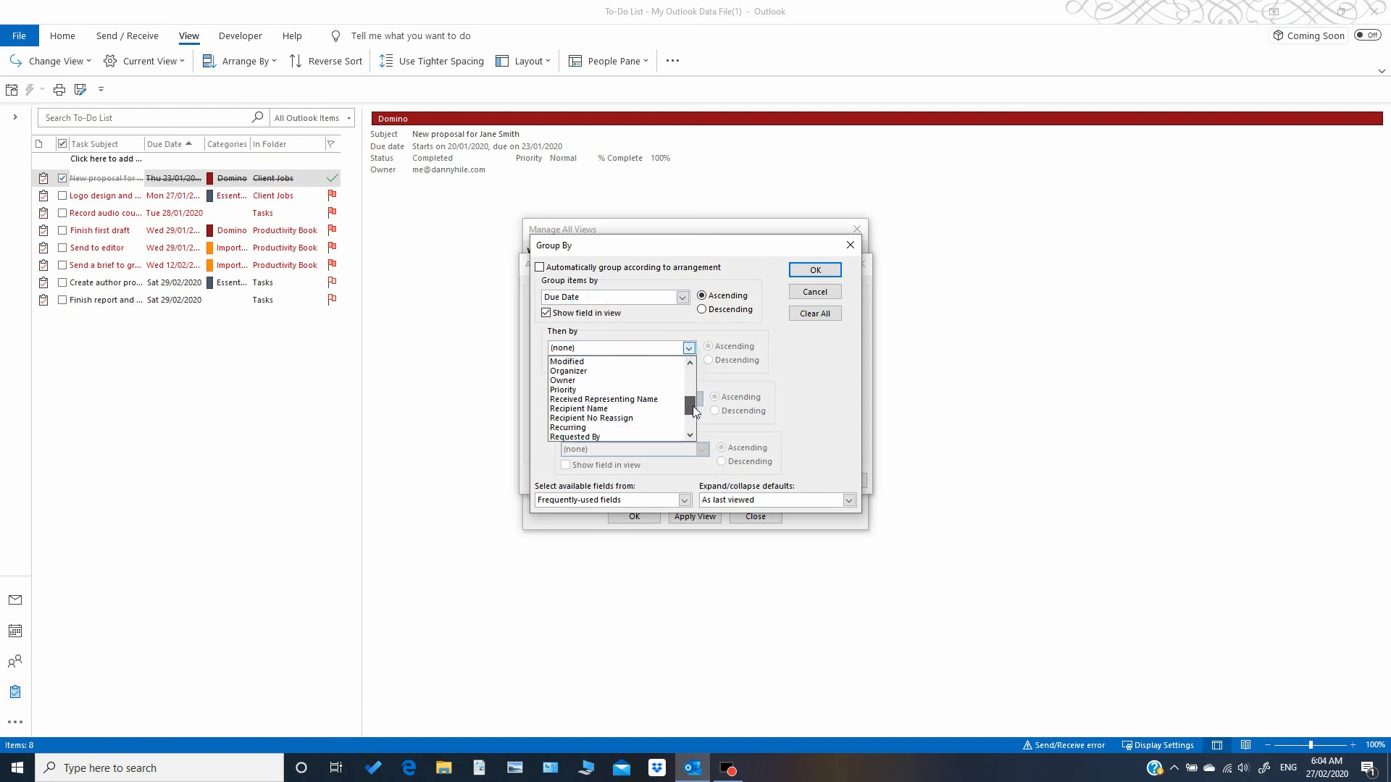
{"action": "left_click", "coordinate": [627, 376]}
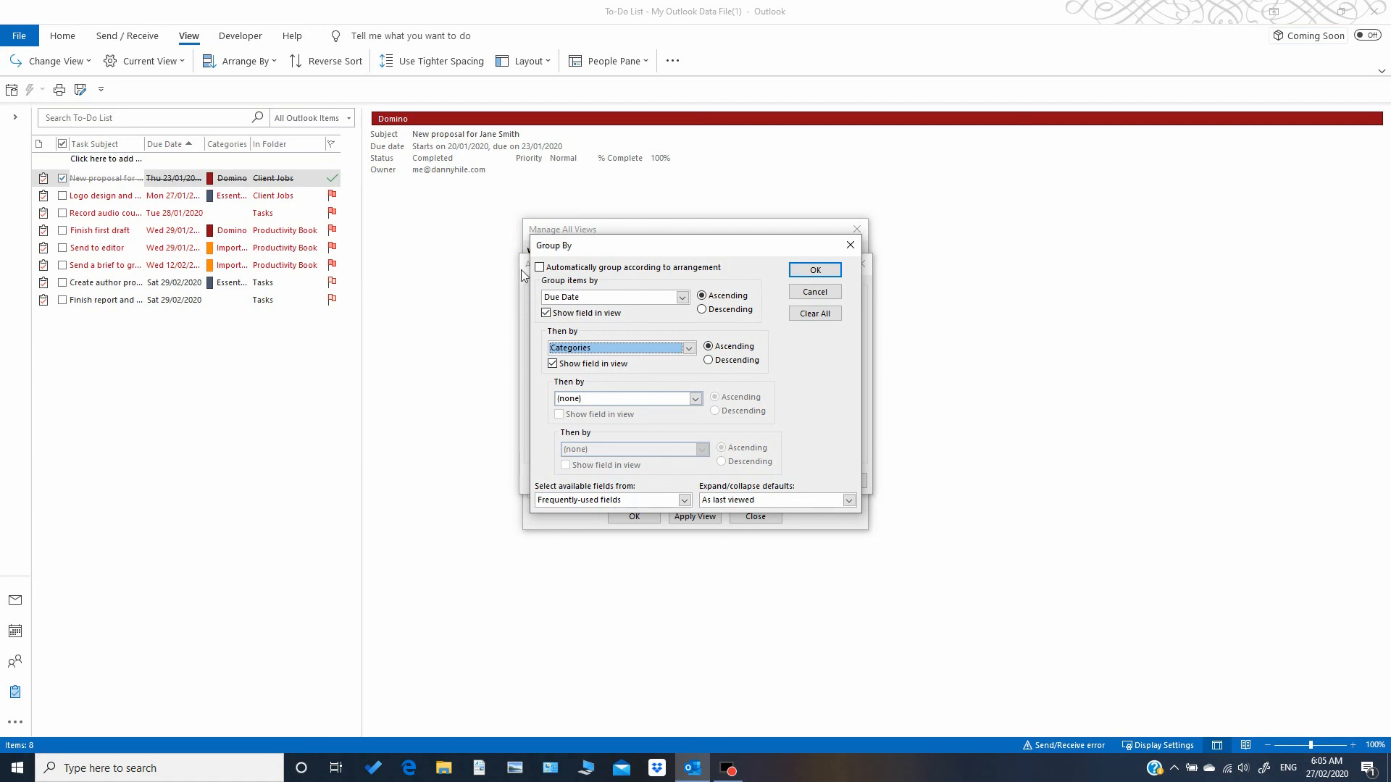
Discard the grouping and the new view's advanced settings, and close the view manager without applying a view
{"action": "left_click", "coordinate": [815, 293]}
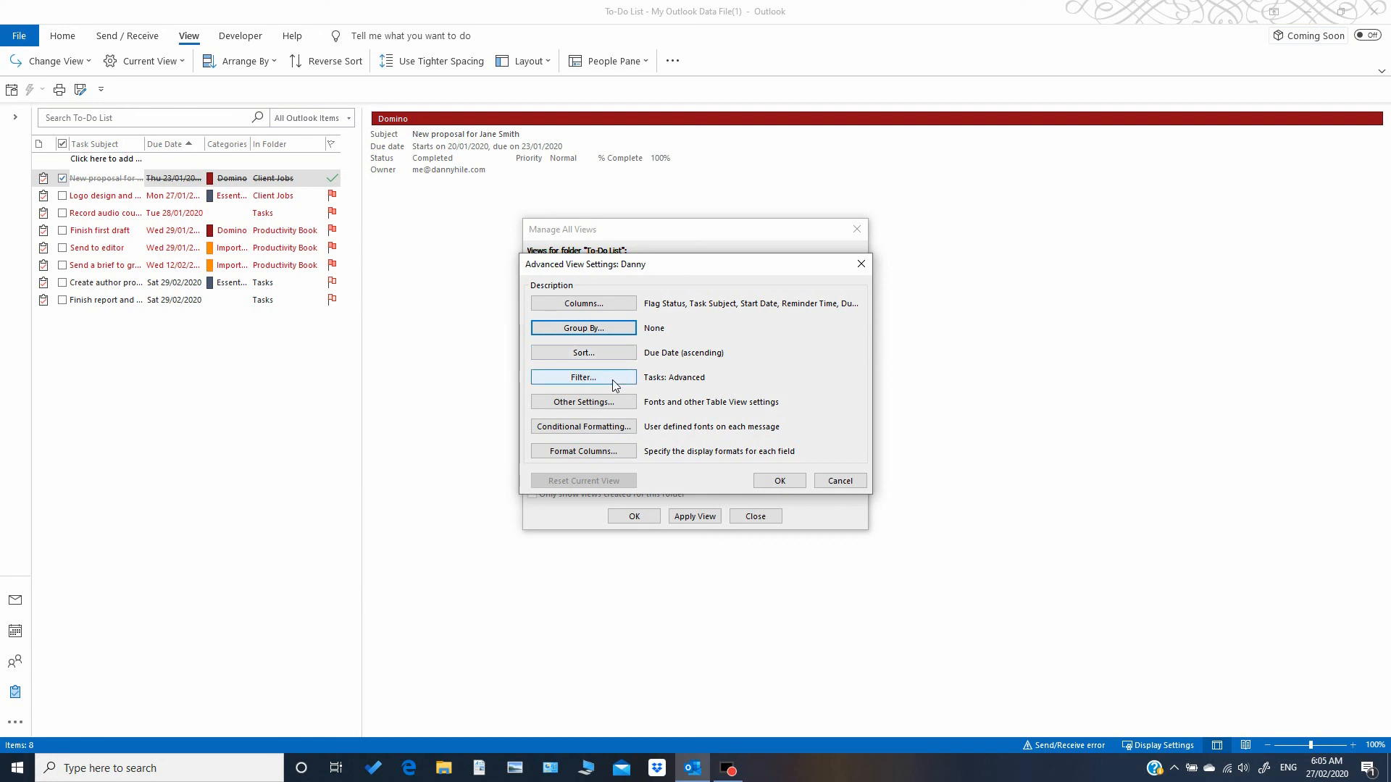
{"action": "left_click", "coordinate": [820, 480]}
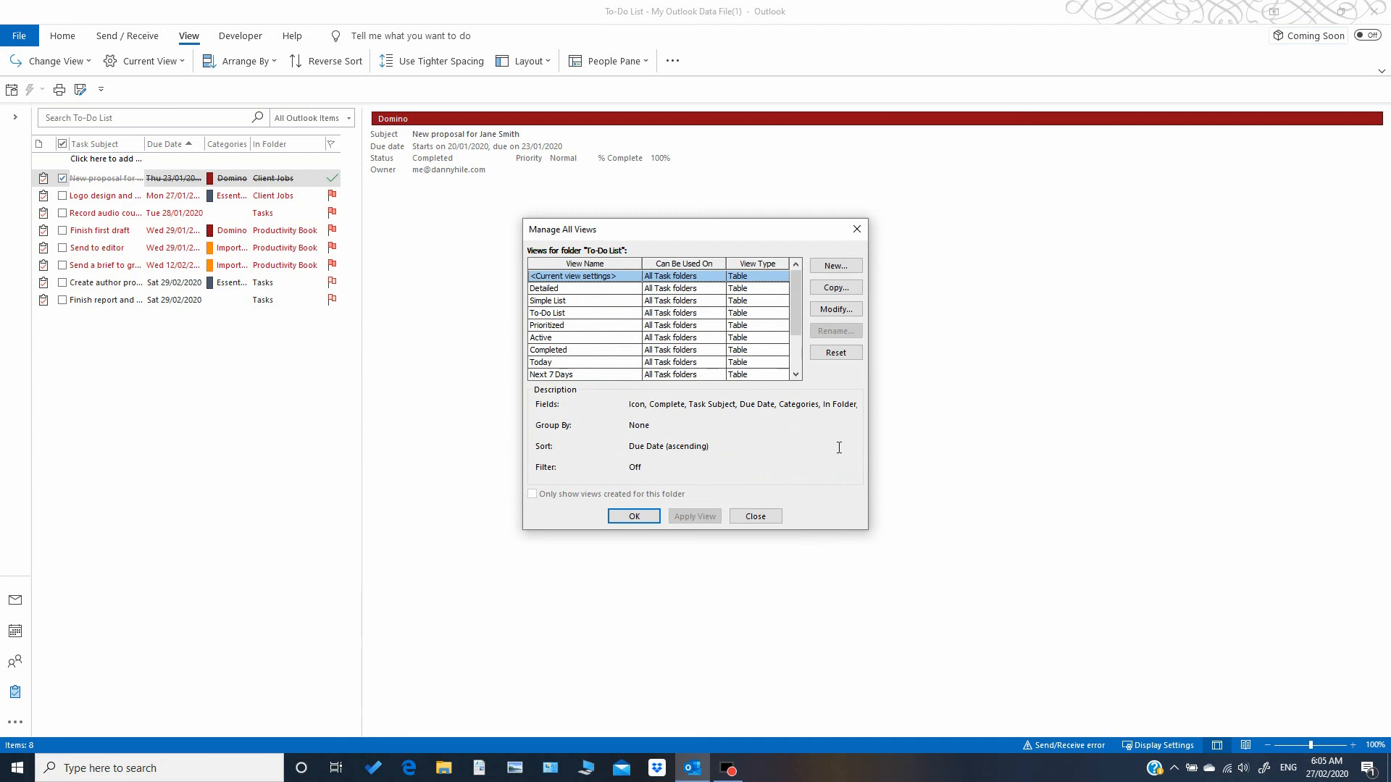
{"action": "left_click", "coordinate": [764, 519]}
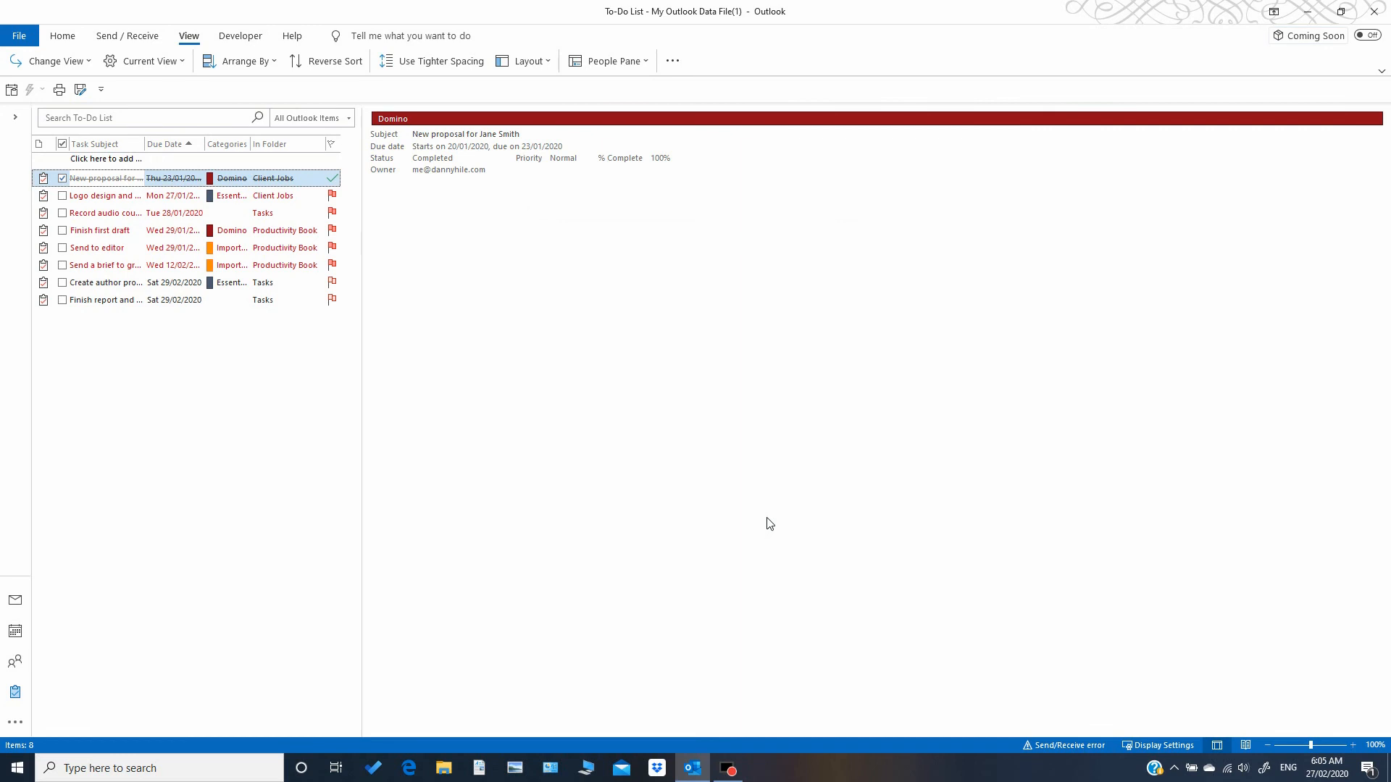